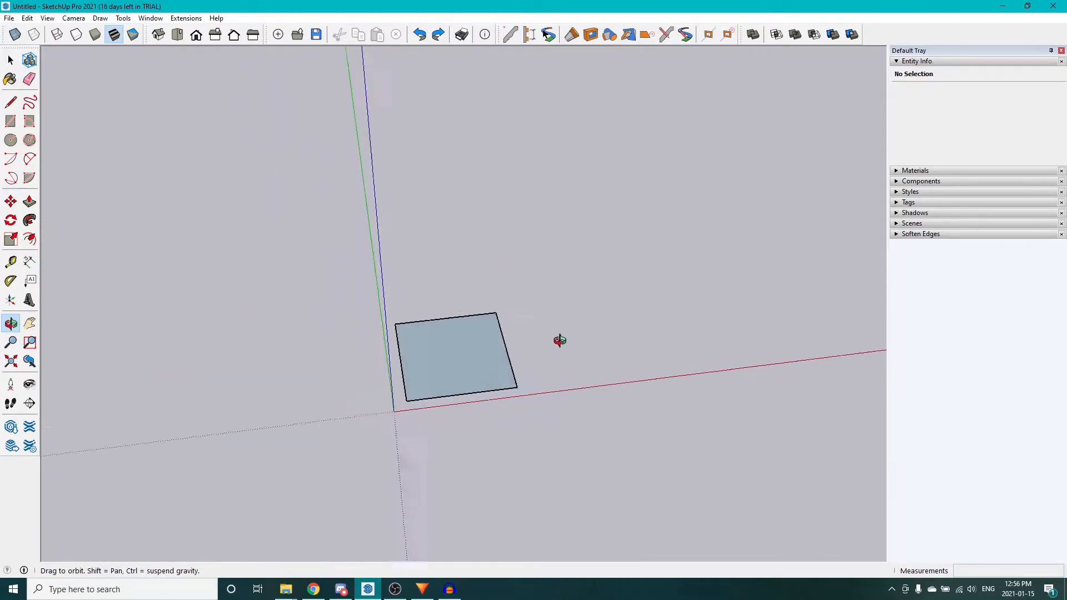
Undo the existing rectangle and draw a new 10' by 10' square on the ground beside the origin
{"action": "key", "text": "space"}
{"action": "key", "text": "ctrl+z"}
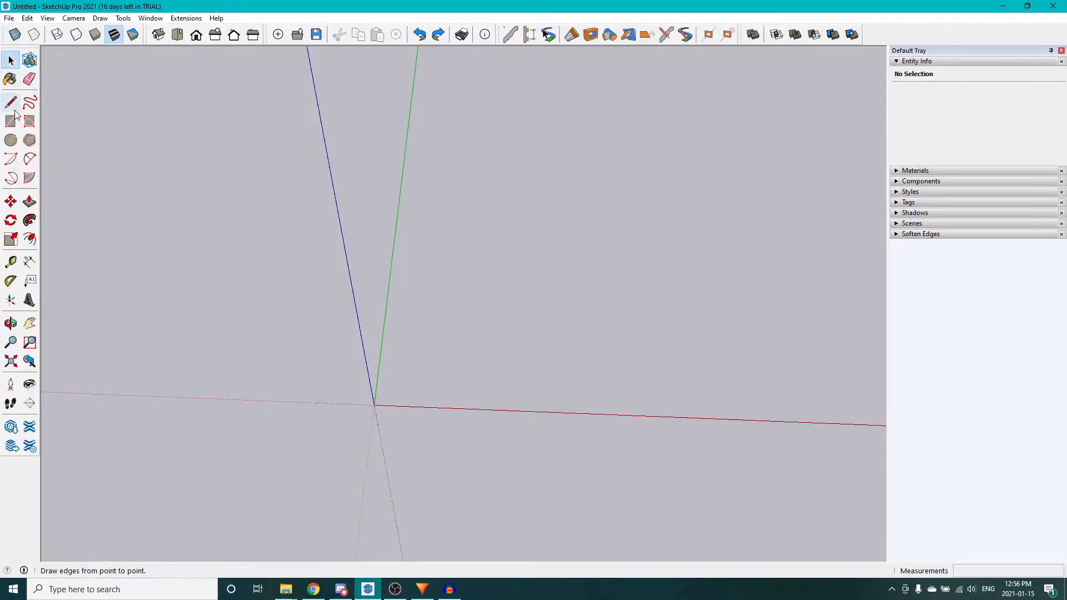
{"action": "key", "text": "r"}
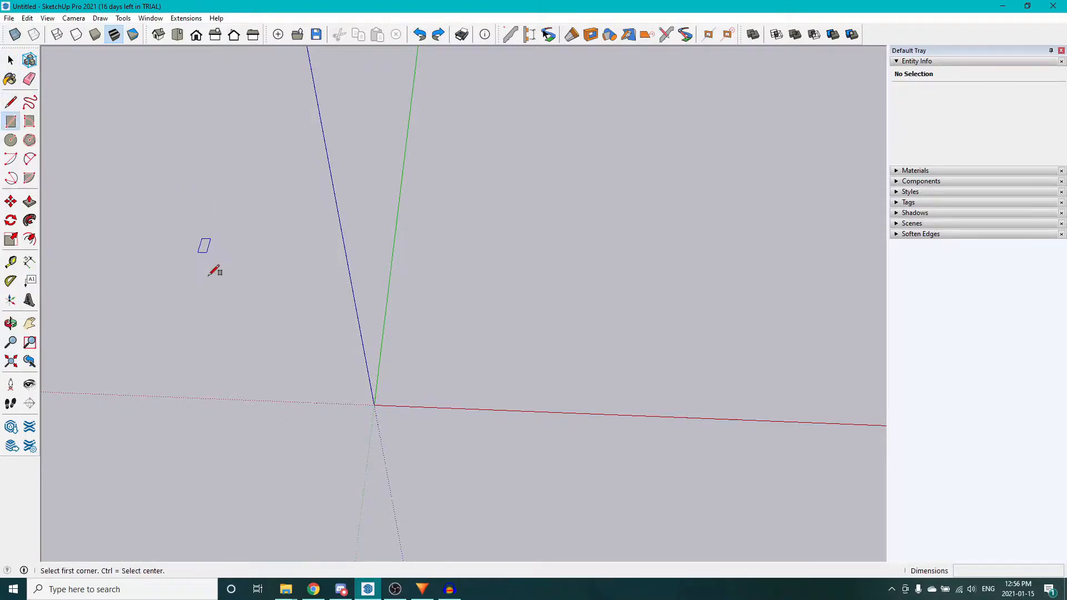
{"action": "left_click", "coordinate": [399, 389]}
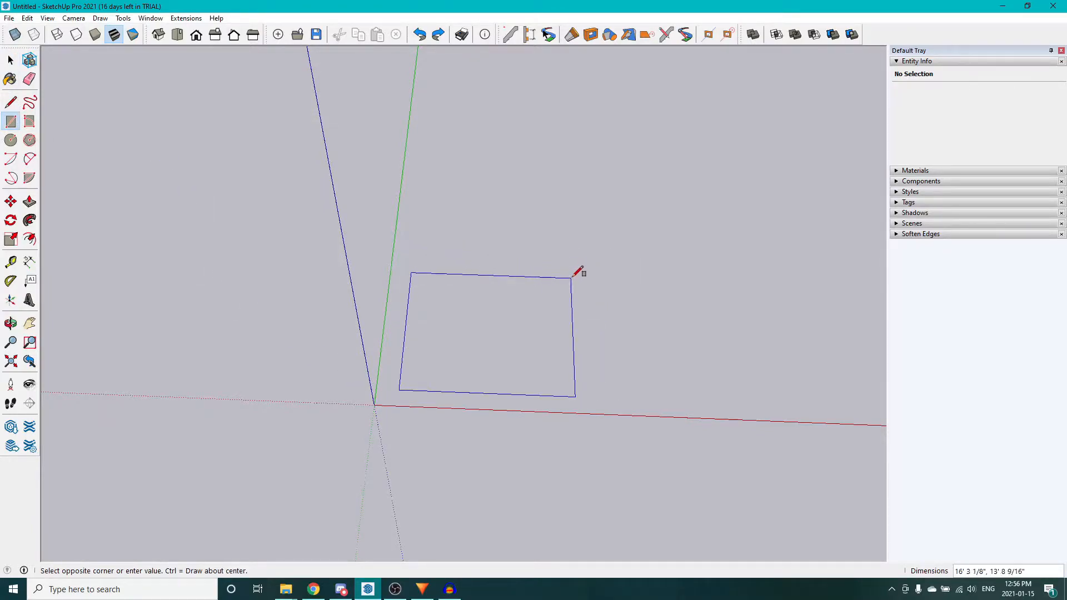
{"action": "left_click", "coordinate": [599, 257]}
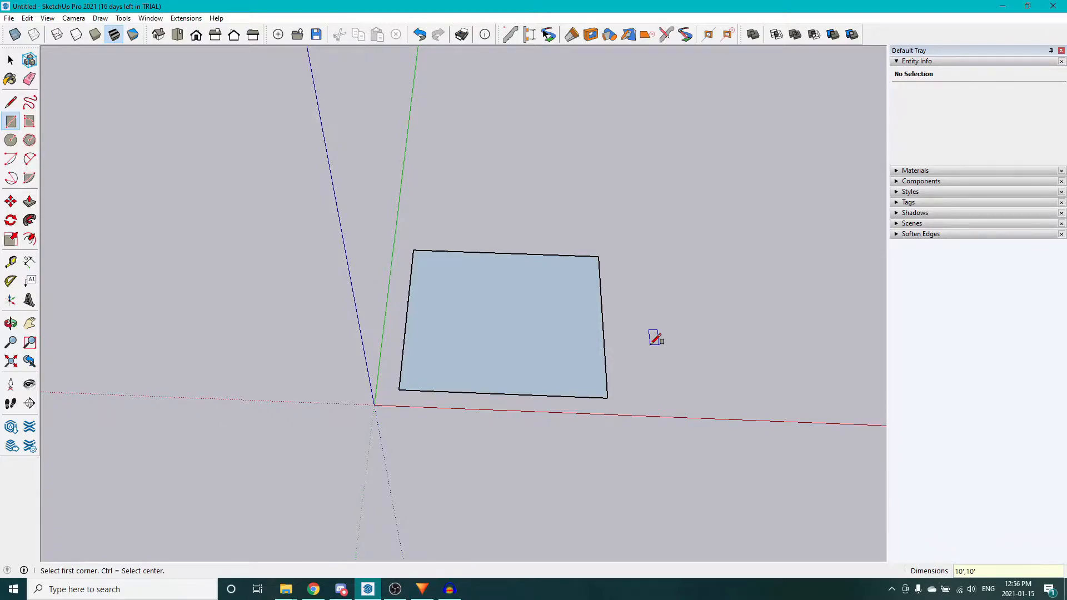
{"action": "key", "text": "Return"}
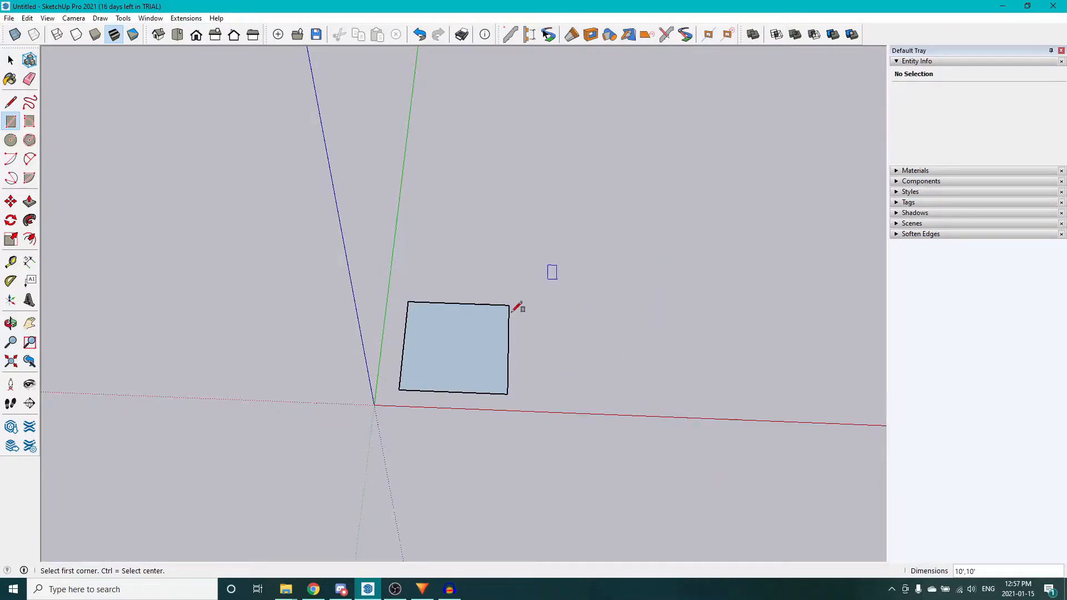
{"action": "key", "text": "space"}
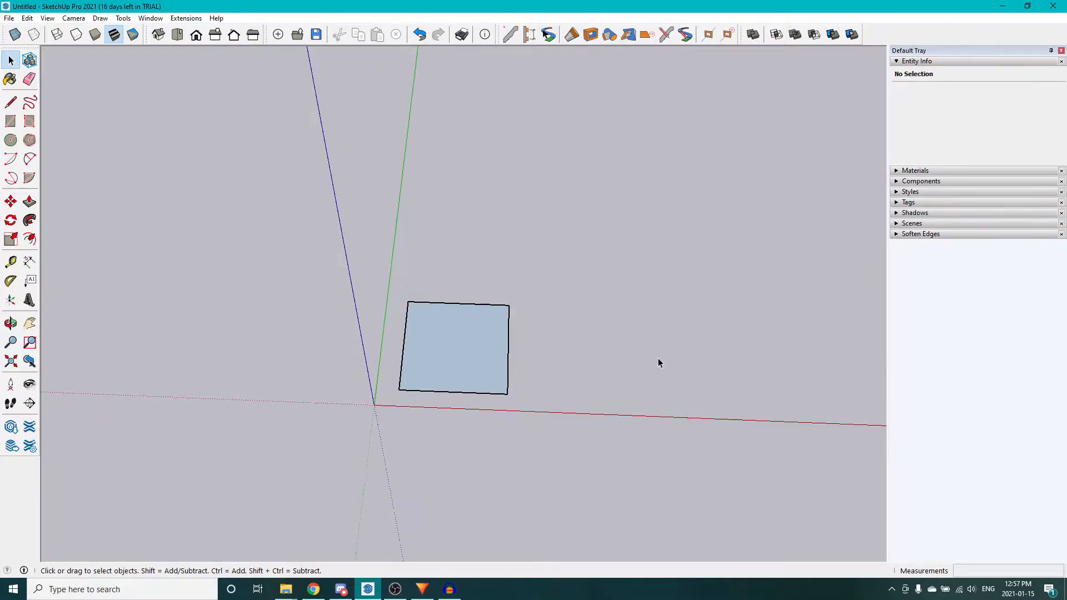
Select the square's face together with all of its bounding edges
{"action": "double_click", "coordinate": [467, 351]}
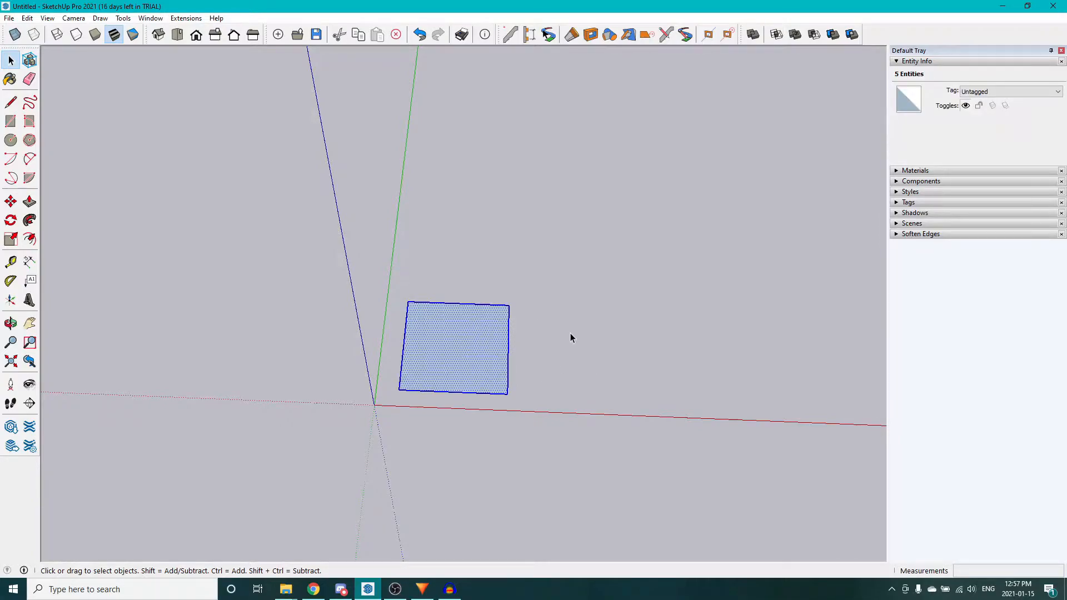
{"action": "key", "text": "o"}
{"action": "left_click_drag", "start_coordinate": [564, 352], "coordinate": [275, 261]}
{"action": "middle_click_drag", "start_coordinate": [275, 262], "coordinate": [339, 203]}
{"action": "middle_click_drag", "start_coordinate": [514, 396], "coordinate": [297, 456]}
{"action": "left_click_drag", "start_coordinate": [297, 457], "coordinate": [736, 502]}
{"action": "key", "text": "space"}
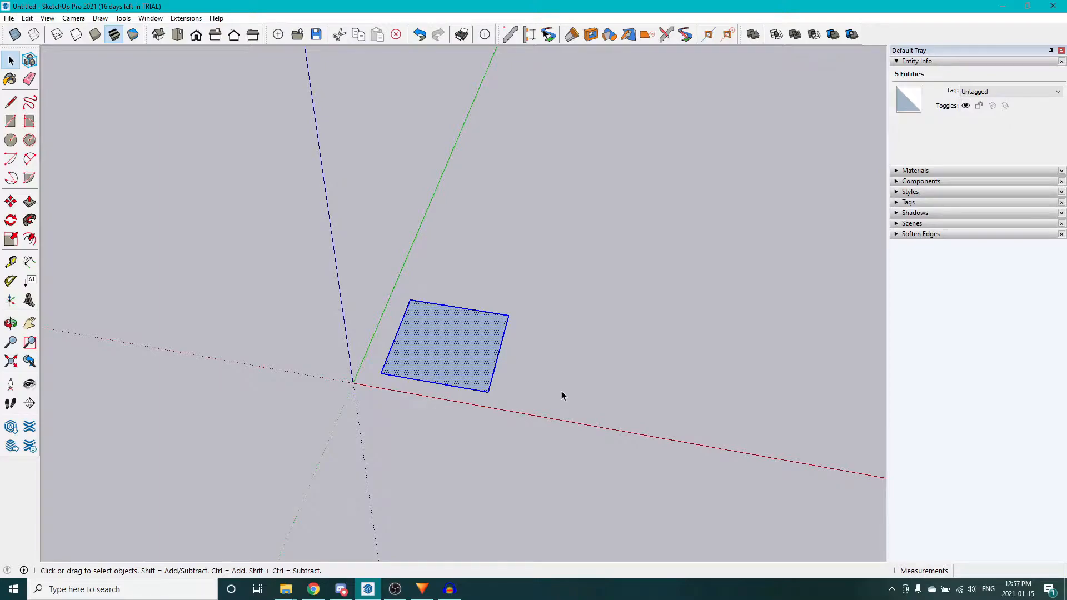
Clear the selection and select only the square's face, without its edges
{"action": "left_click", "coordinate": [689, 204]}
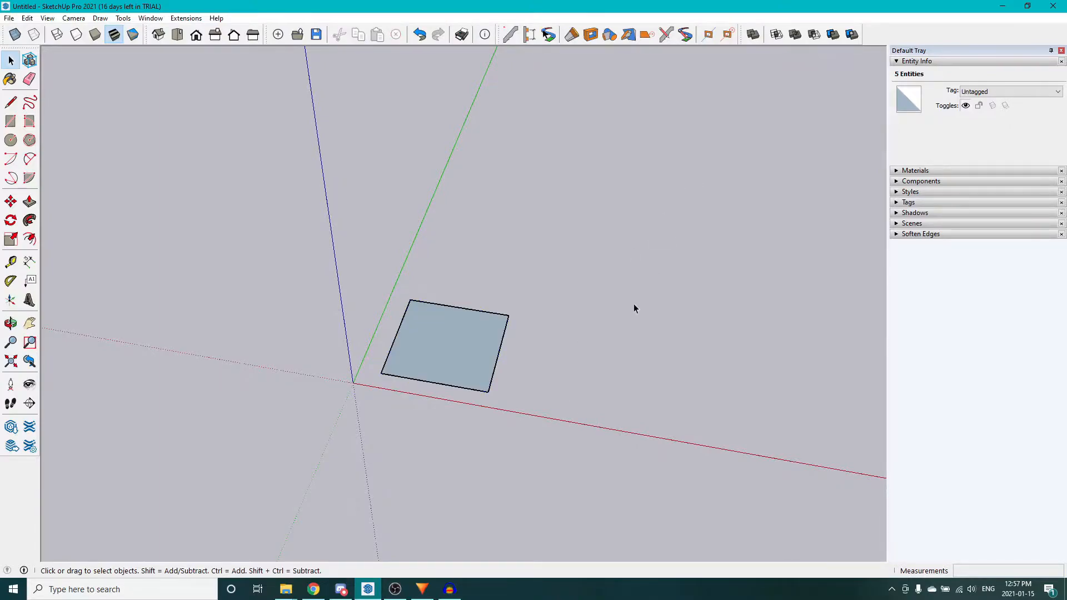
{"action": "left_click", "coordinate": [468, 363]}
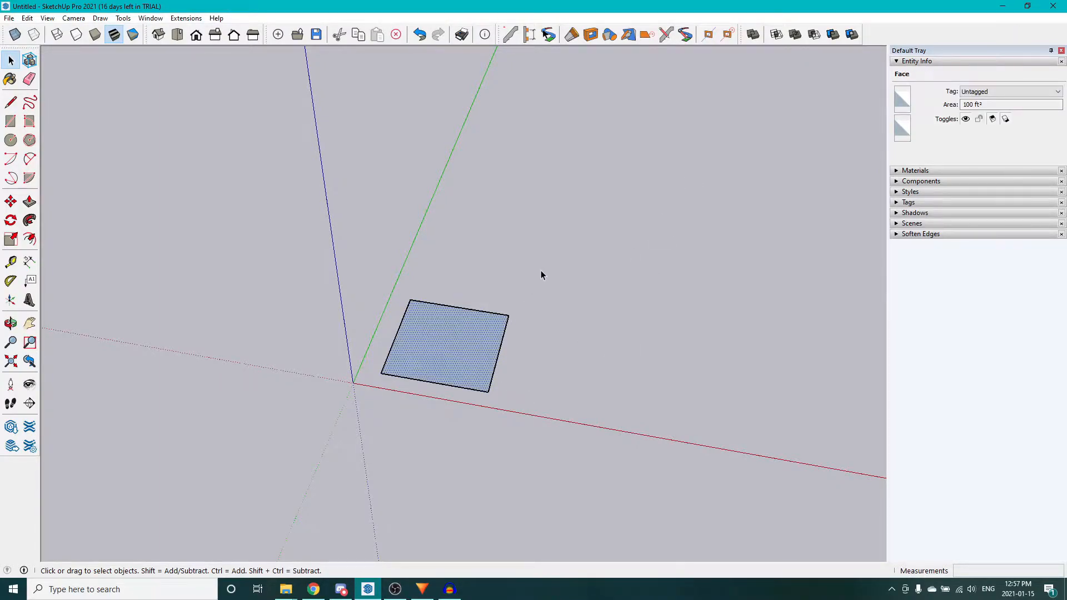
{"action": "key", "text": "o"}
{"action": "left_click_drag", "start_coordinate": [542, 270], "coordinate": [581, 352]}
{"action": "middle_click_drag", "start_coordinate": [581, 352], "coordinate": [545, 385]}
{"action": "scroll", "coordinate": [530, 360], "scroll_direction": "up", "scroll_amount": 4}
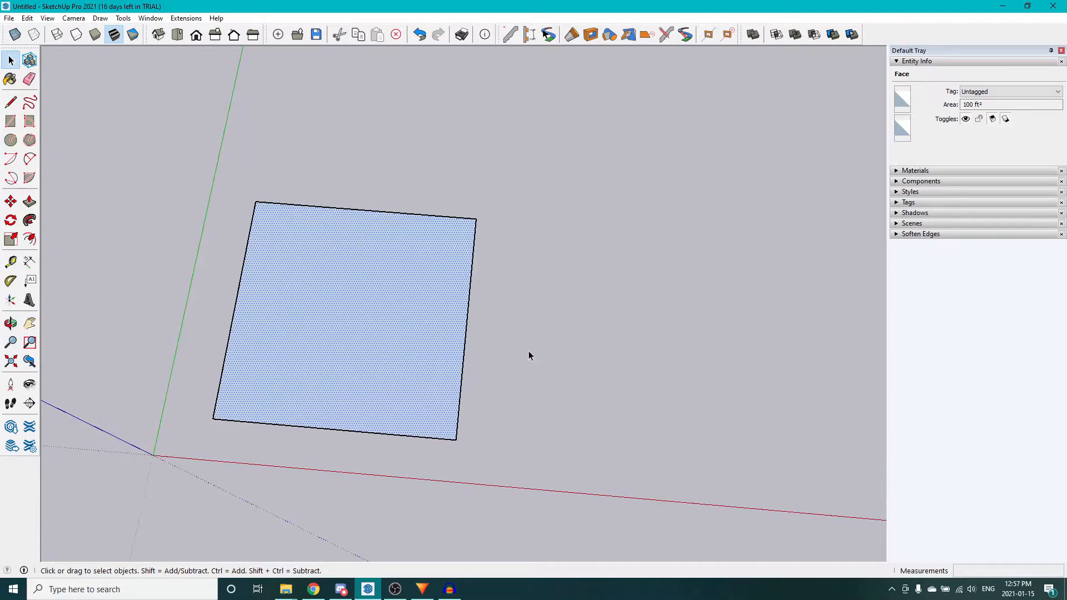
{"action": "middle_click_drag", "start_coordinate": [530, 349], "coordinate": [643, 380]}
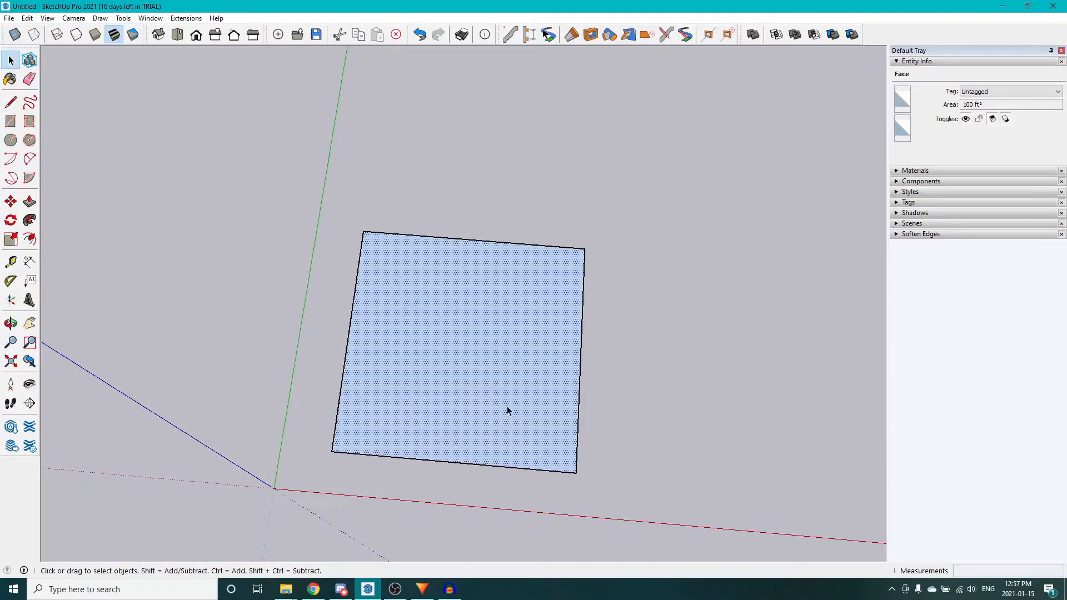
Select the square's edges individually, one after another around its outline
{"action": "left_click", "coordinate": [338, 406]}
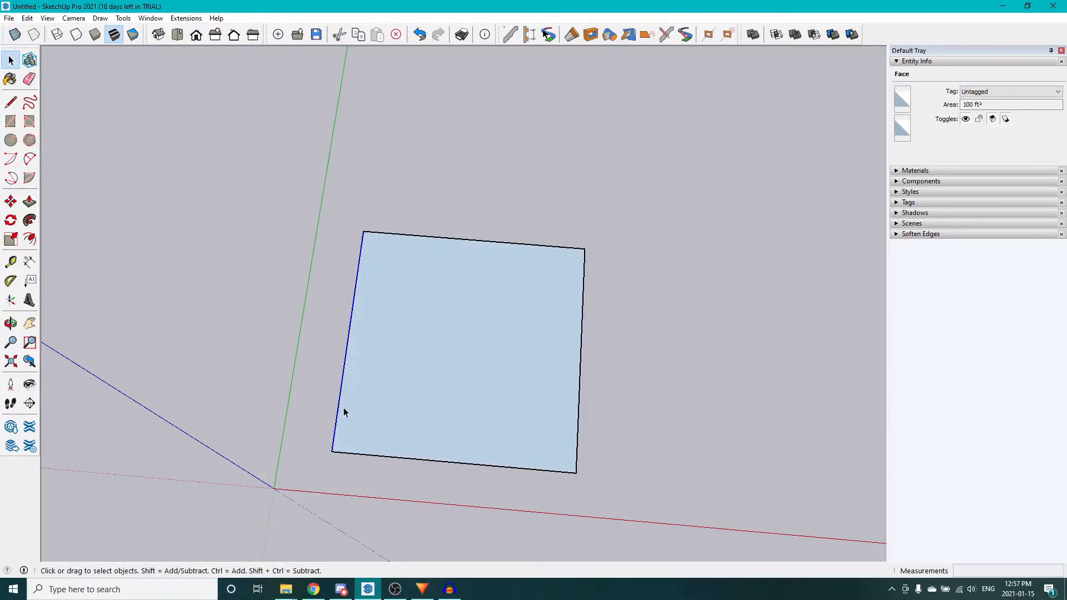
{"action": "left_click", "coordinate": [366, 452]}
{"action": "left_click", "coordinate": [393, 458]}
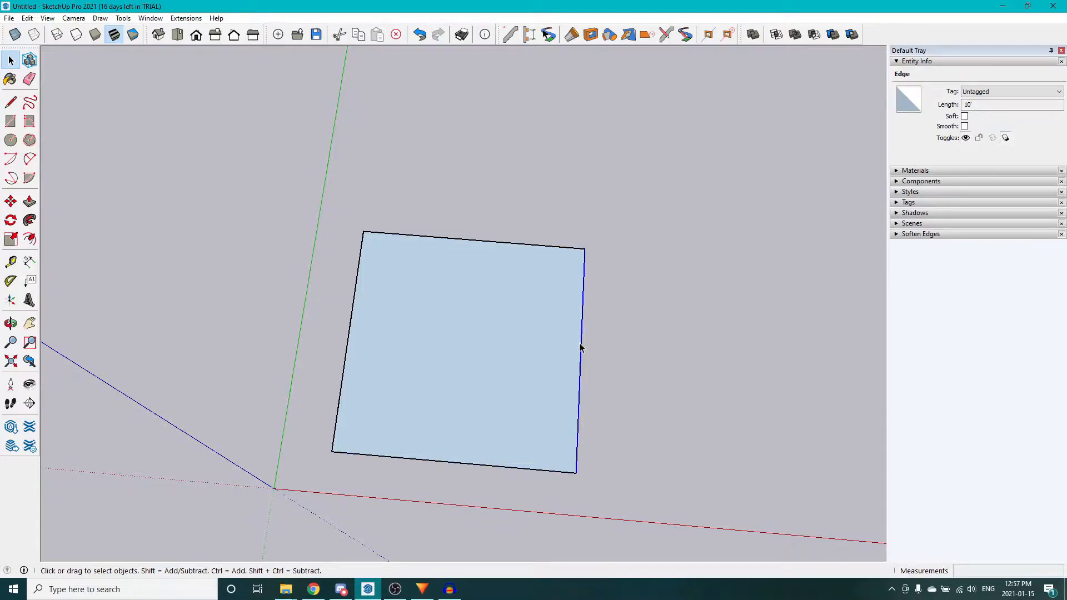
{"action": "left_click", "coordinate": [557, 246]}
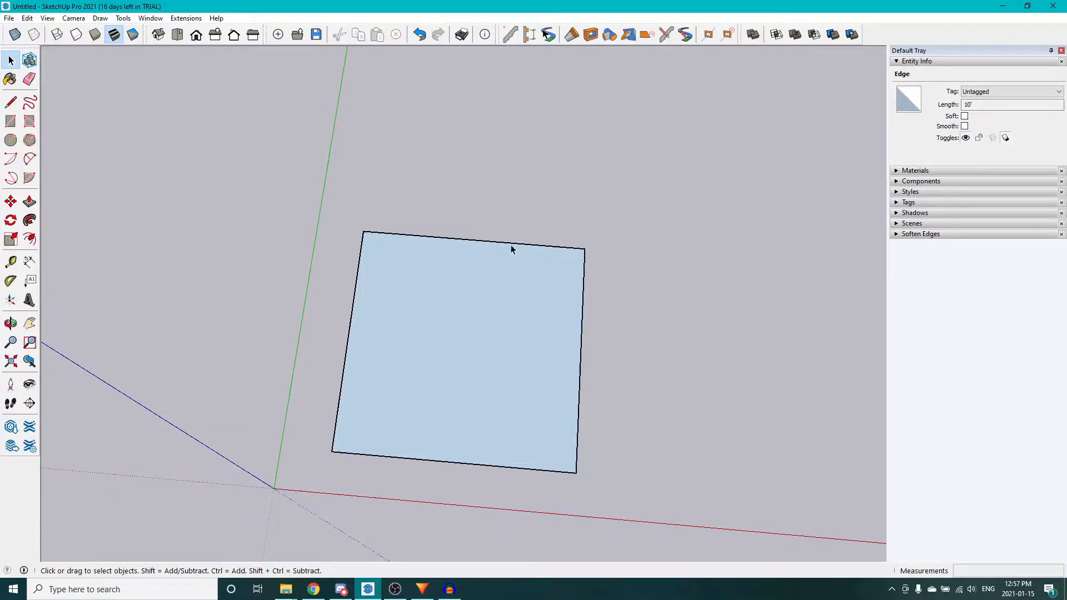
Move the square's far edge about 14' 3 1/2" diagonally away from the origin, and undo the move
{"action": "left_click", "coordinate": [444, 240]}
{"action": "left_click", "coordinate": [11, 201]}
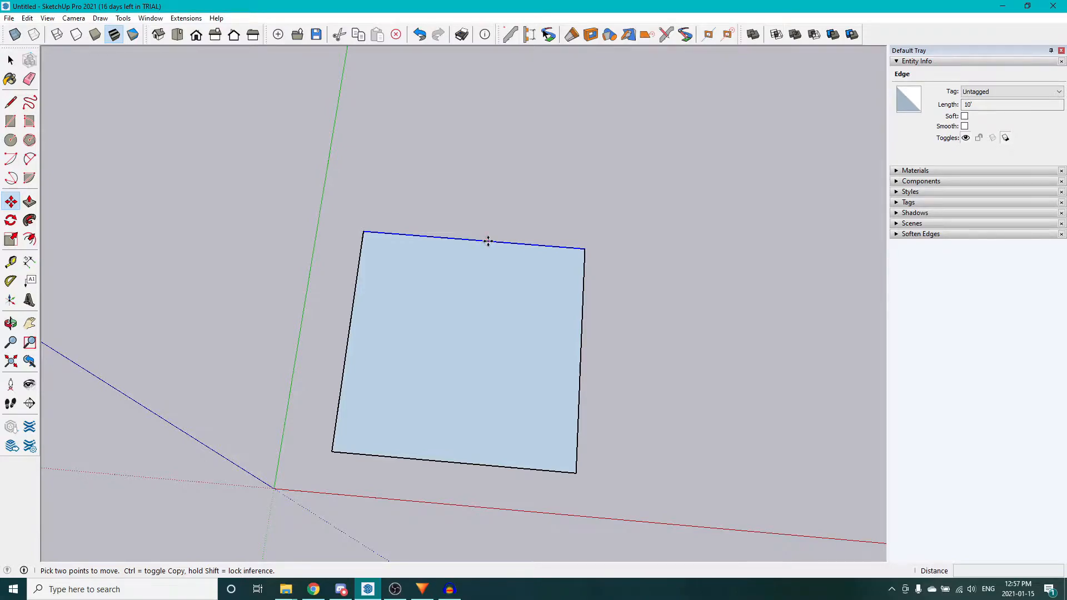
{"action": "left_click", "coordinate": [488, 240]}
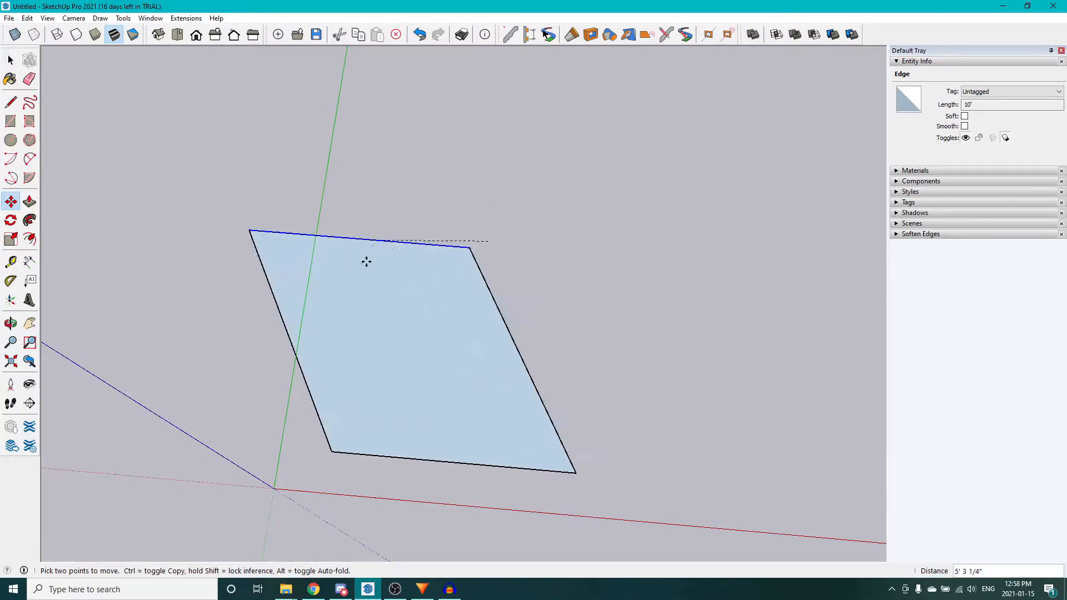
{"action": "left_click", "coordinate": [742, 117]}
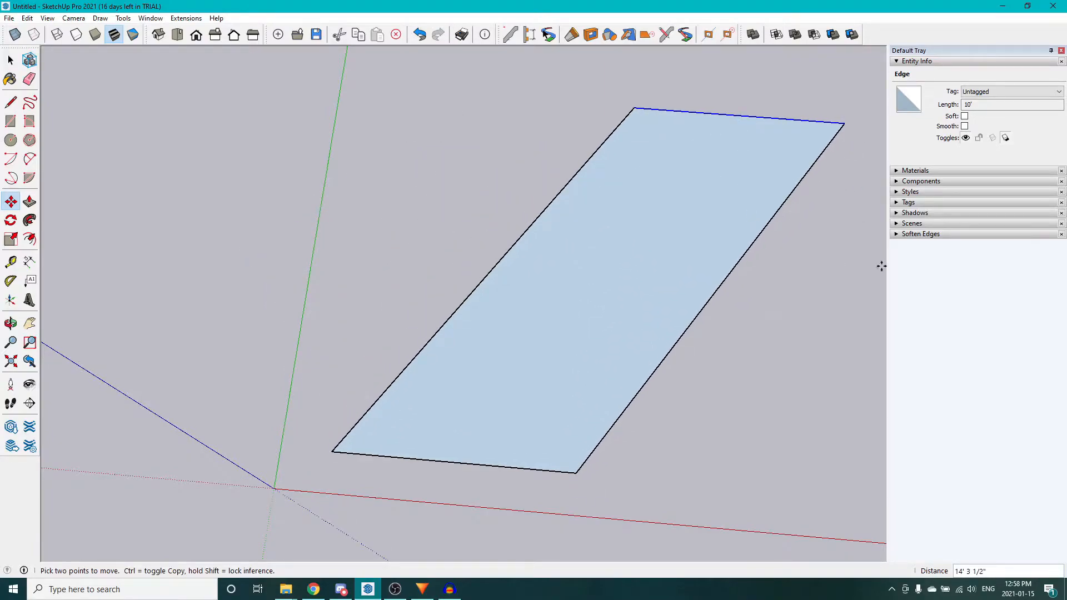
{"action": "key", "text": "ctrl+z"}
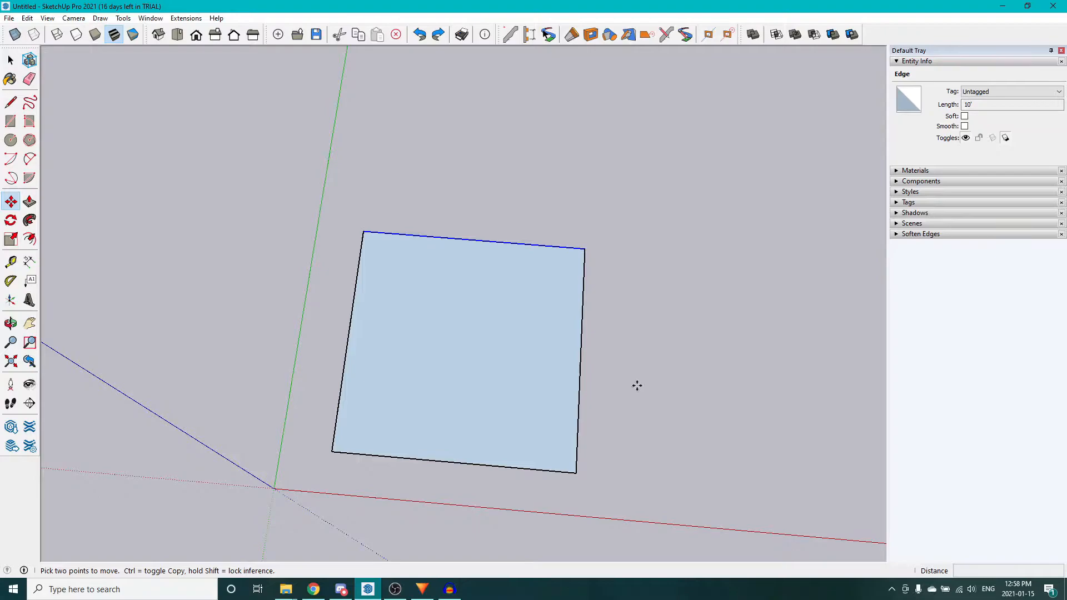
{"action": "key", "text": "space"}
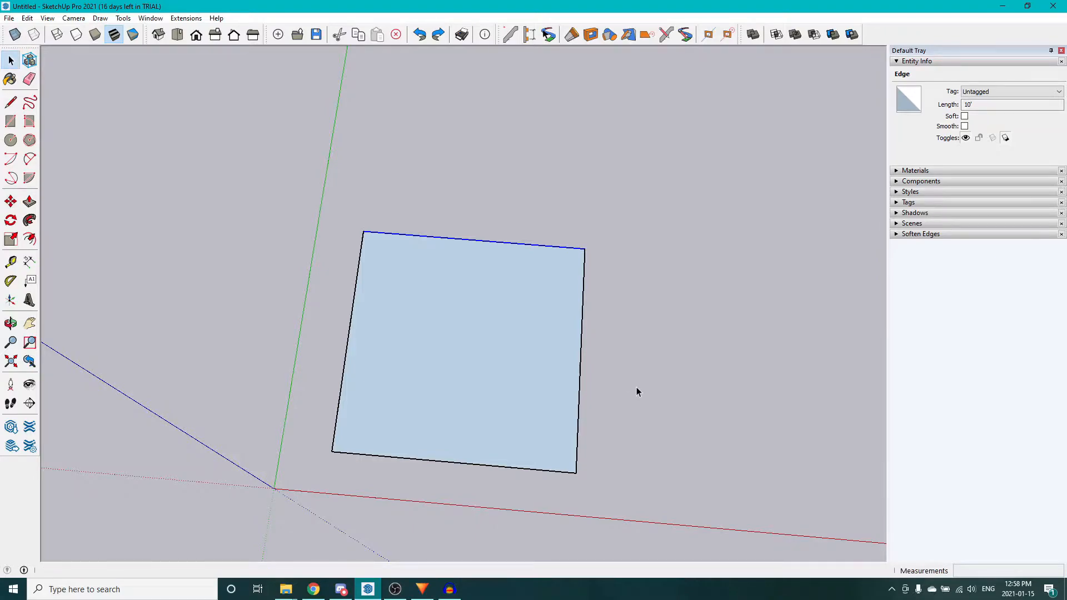
Select the square's face with all its edges and move the whole square about 11 5/16" away from the red axis
{"action": "left_click", "coordinate": [637, 388]}
{"action": "scroll", "coordinate": [658, 373], "scroll_direction": "down", "scroll_amount": 4}
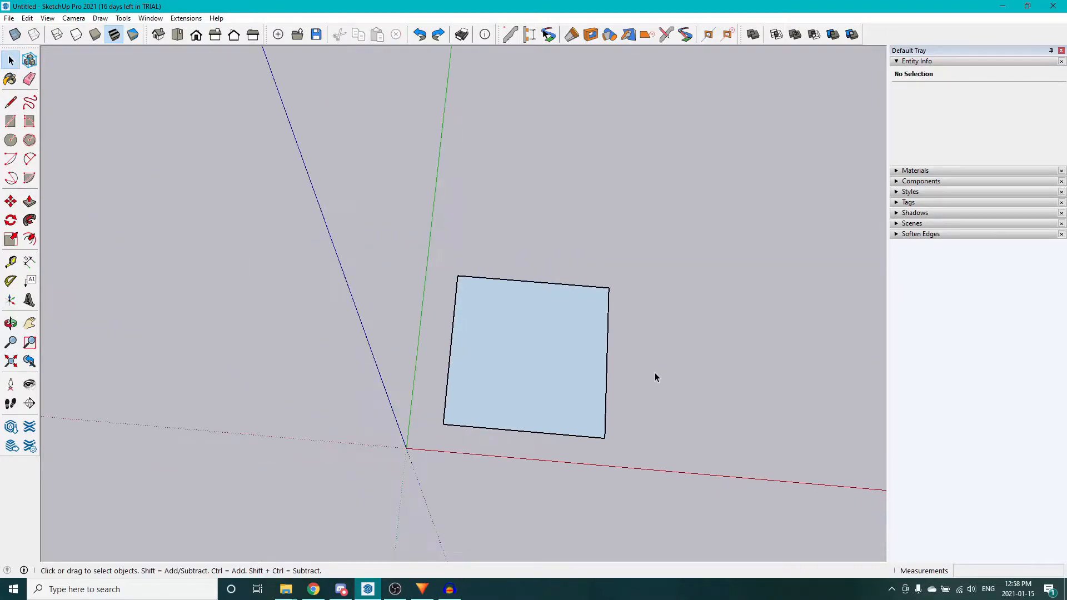
{"action": "middle_click_drag", "start_coordinate": [674, 406], "coordinate": [437, 399]}
{"action": "double_click", "coordinate": [429, 385]}
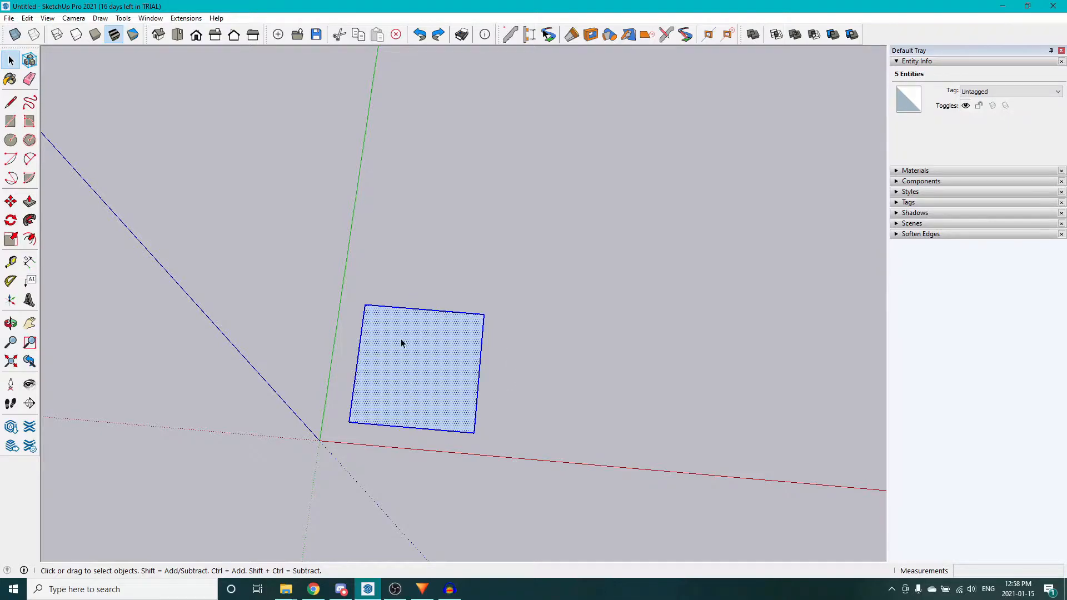
{"action": "key", "text": "m"}
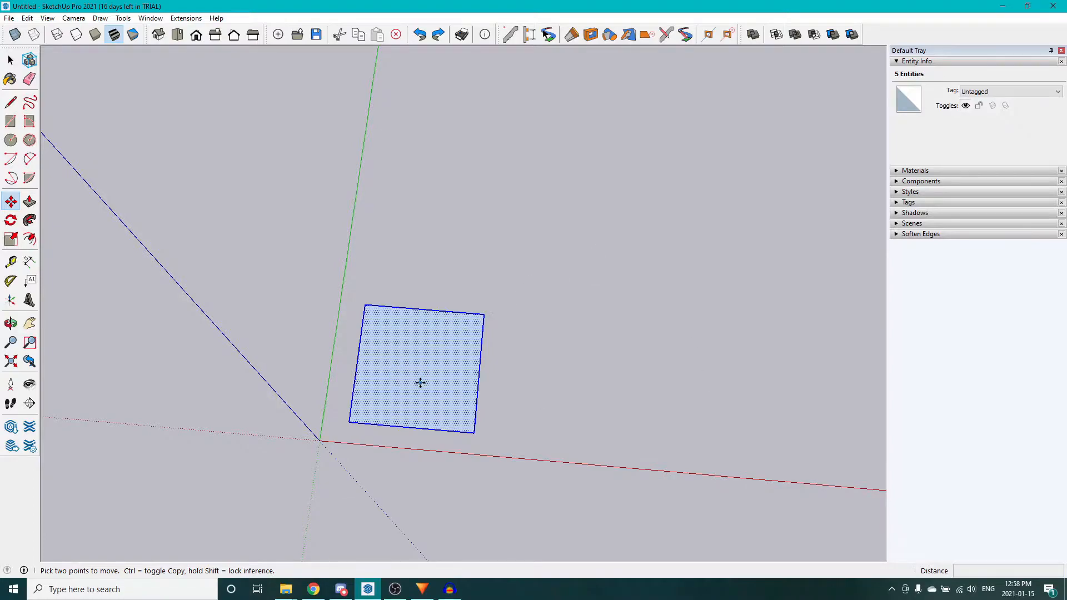
{"action": "left_click", "coordinate": [723, 395]}
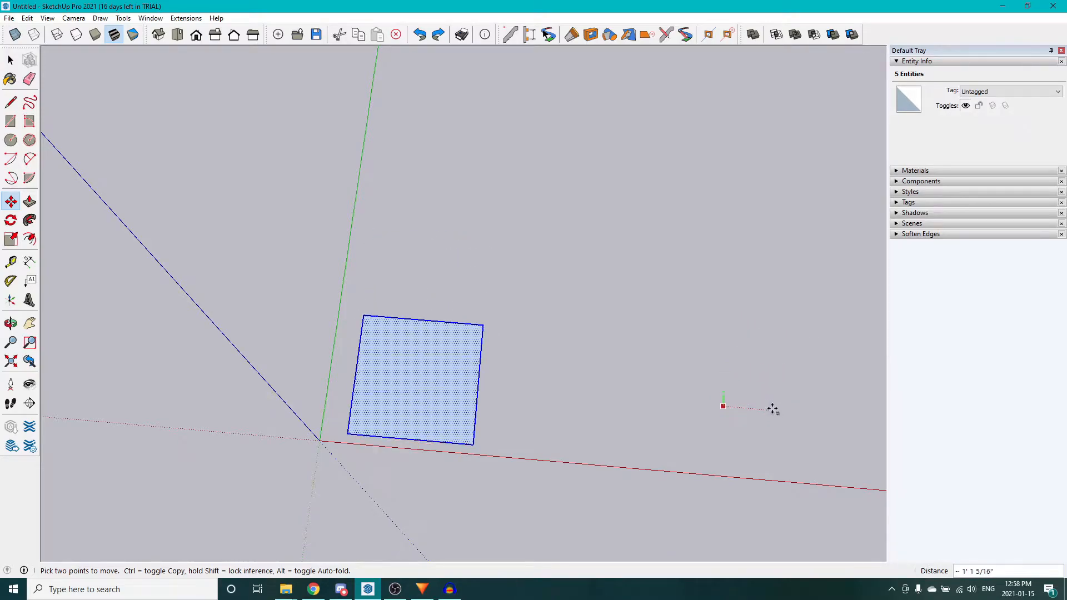
{"action": "left_click", "coordinate": [771, 389]}
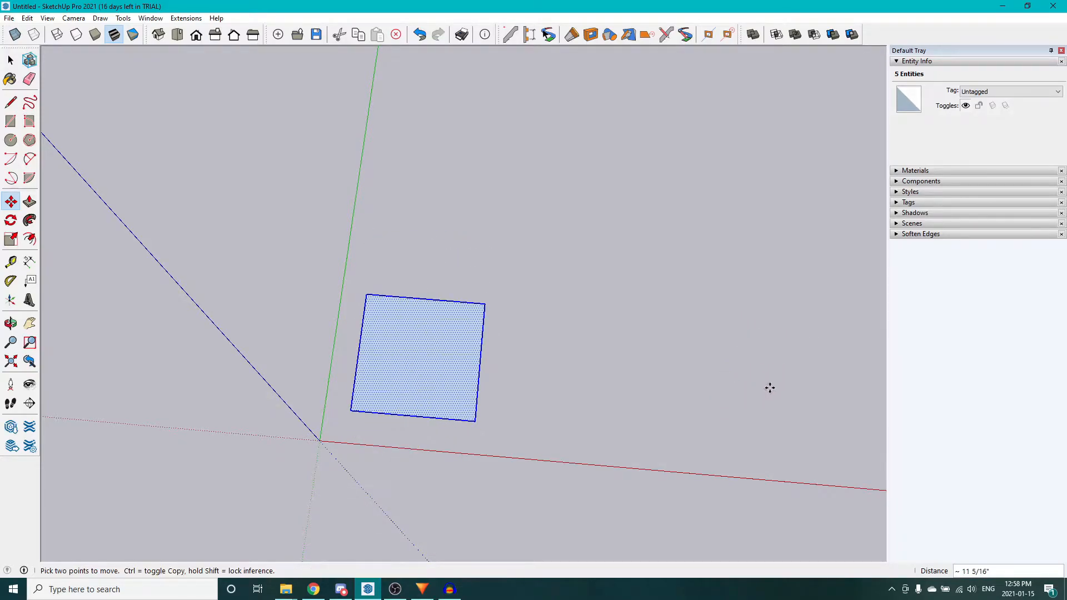
{"action": "key", "text": "space"}
{"action": "left_click", "coordinate": [602, 390]}
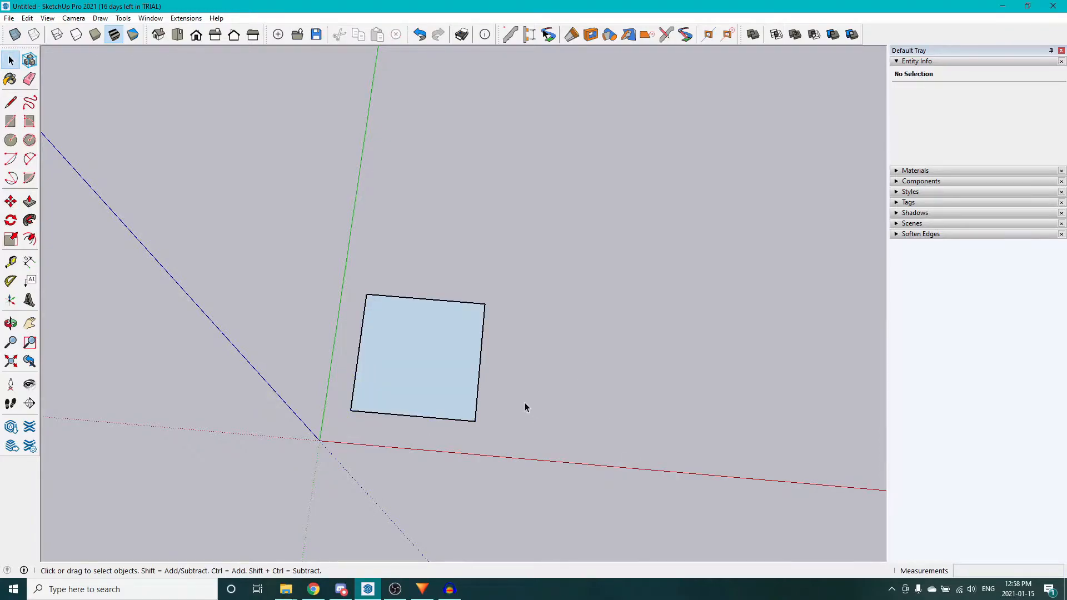
Examine the flat square from ground level, from above and from different sides
{"action": "middle_click_drag", "start_coordinate": [517, 400], "coordinate": [588, 124]}
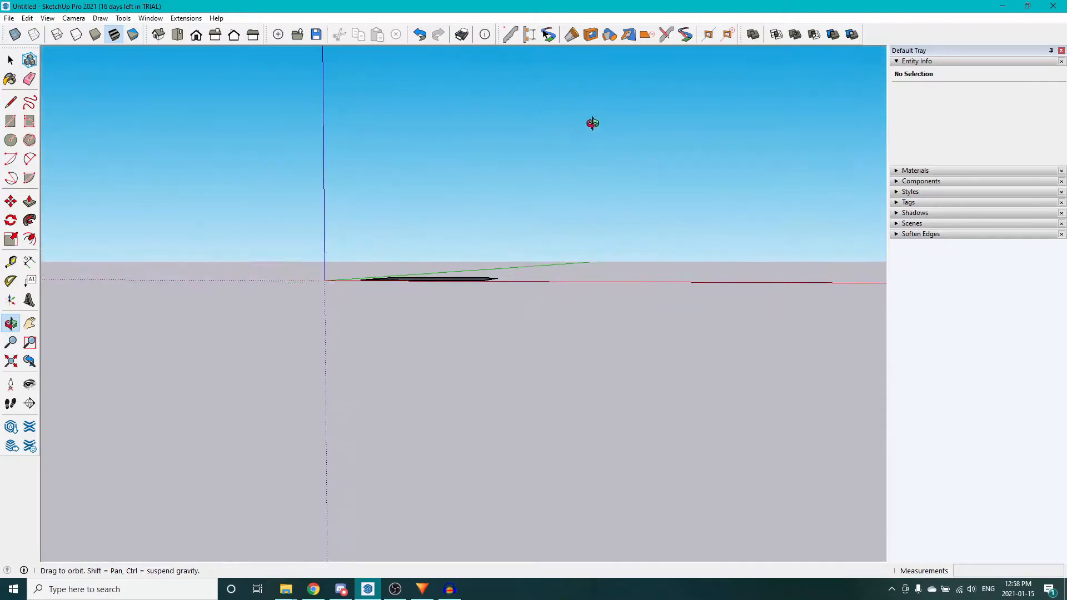
{"action": "middle_click_drag", "start_coordinate": [534, 339], "coordinate": [560, 403]}
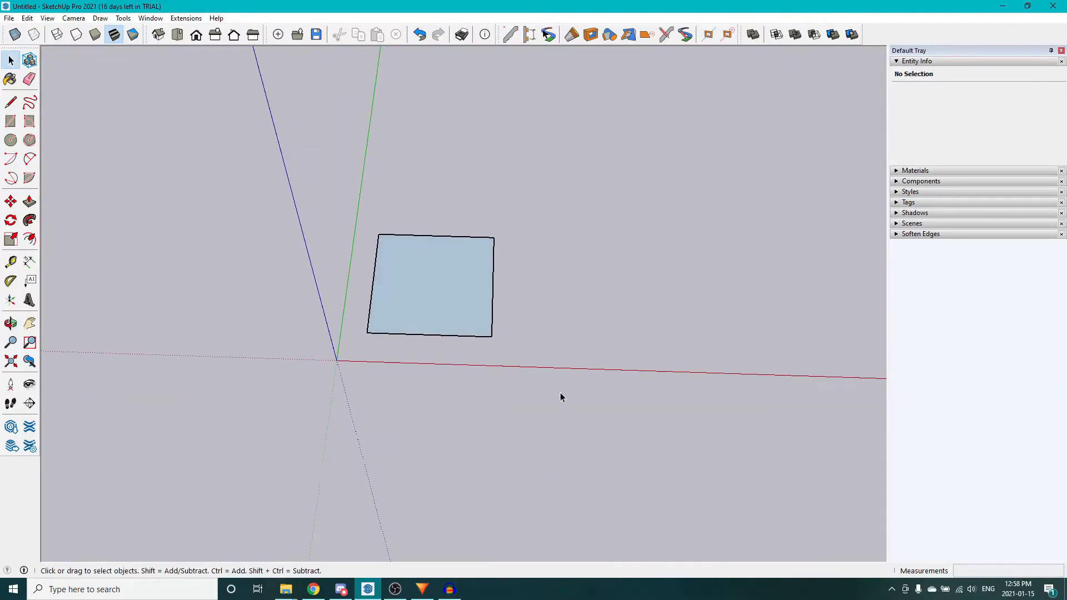
{"action": "middle_click_drag", "start_coordinate": [573, 268], "coordinate": [350, 262]}
{"action": "middle_click_drag", "start_coordinate": [619, 288], "coordinate": [728, 461], "text": "shift"}
{"action": "middle_click_drag", "start_coordinate": [469, 443], "coordinate": [443, 390]}
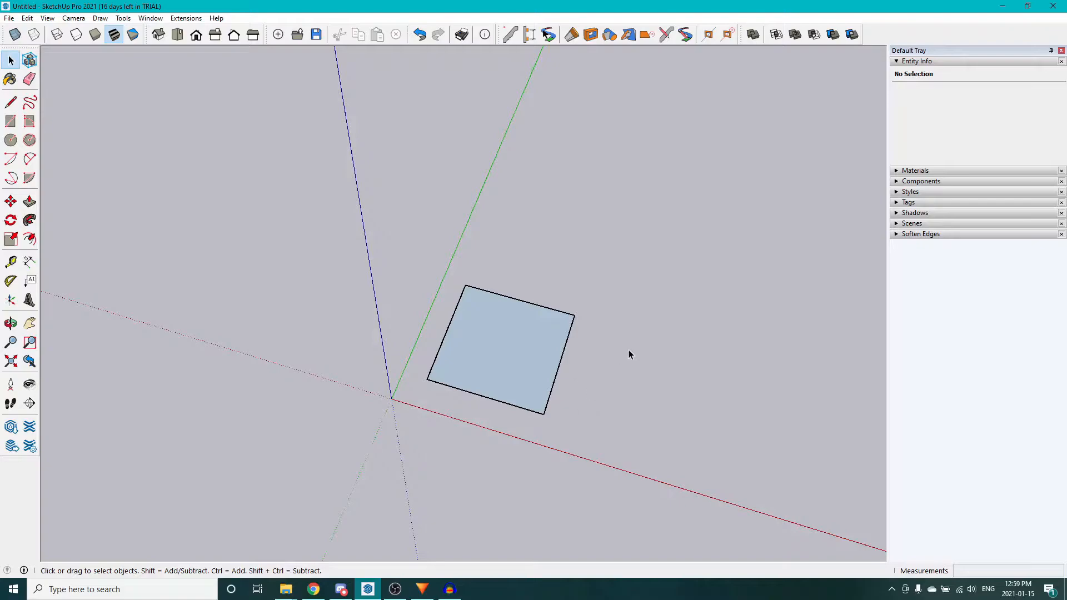
{"action": "middle_click_drag", "start_coordinate": [563, 415], "coordinate": [534, 267]}
{"action": "middle_click_drag", "start_coordinate": [622, 396], "coordinate": [705, 409]}
{"action": "middle_click_drag", "start_coordinate": [684, 337], "coordinate": [670, 406]}
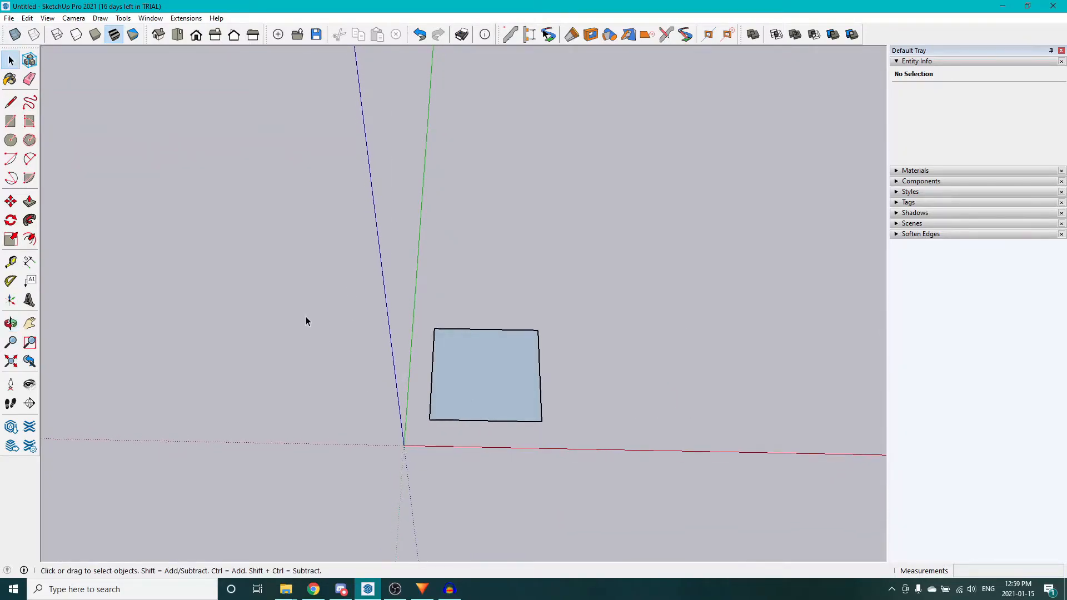
Extrude the square upward into a box with Push/Pull, entering a height of 10' and replacing it with 8'
{"action": "key", "text": "p"}
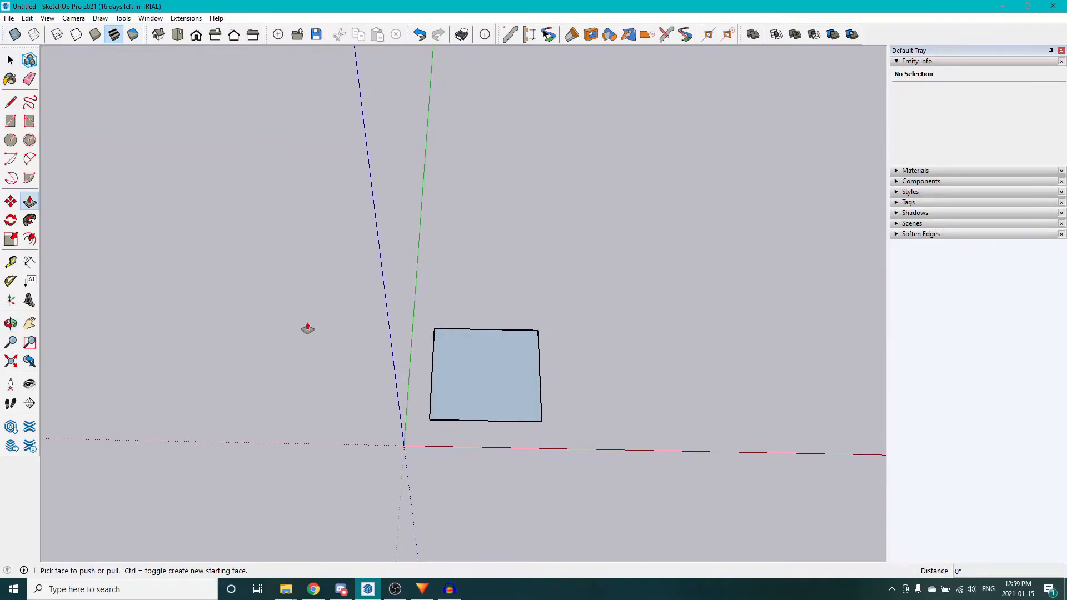
{"action": "left_click", "coordinate": [479, 396]}
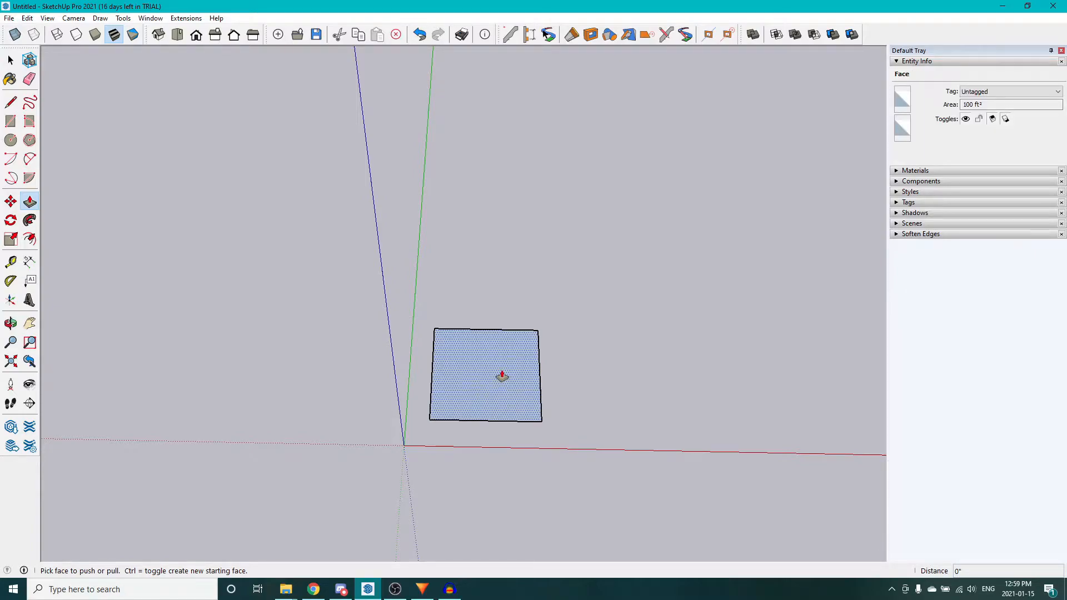
{"action": "left_click_drag", "start_coordinate": [491, 384], "coordinate": [521, 332]}
{"action": "left_click_drag", "start_coordinate": [521, 348], "coordinate": [519, 286]}
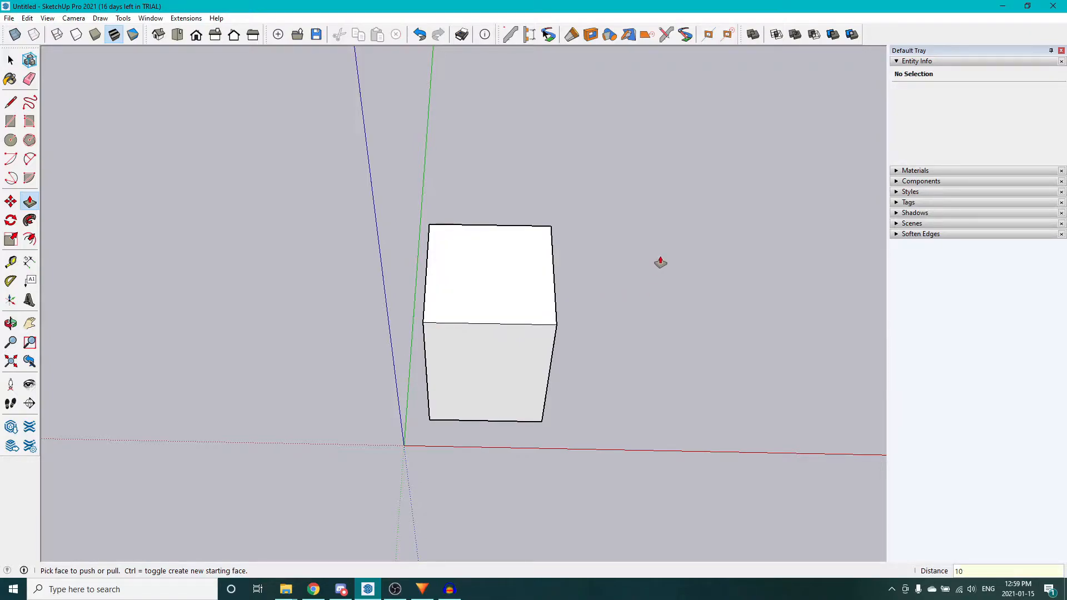
{"action": "key", "text": "Return"}
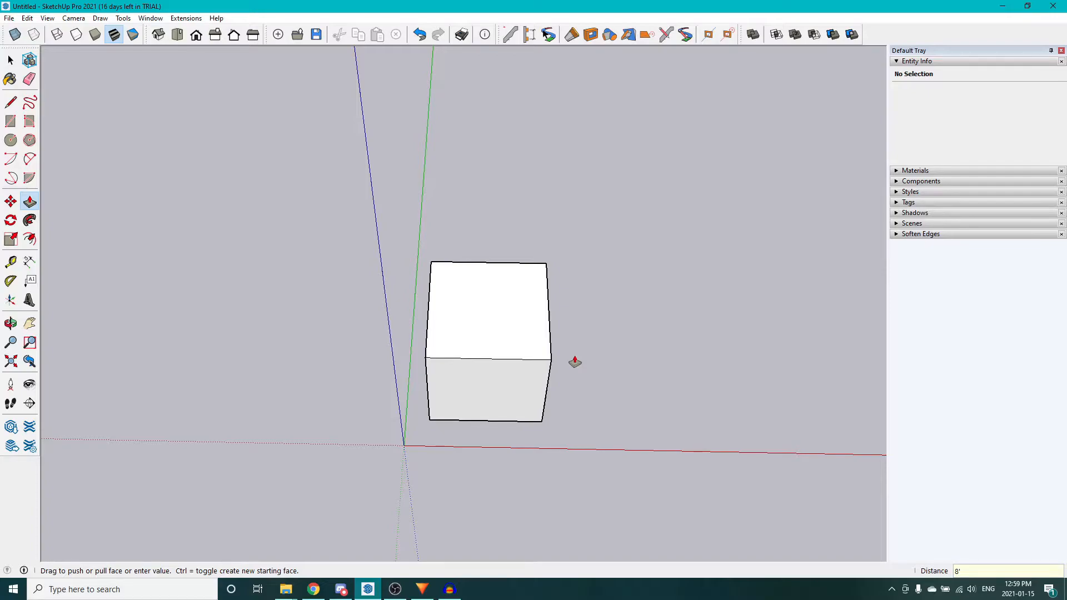
{"action": "key", "text": "Return"}
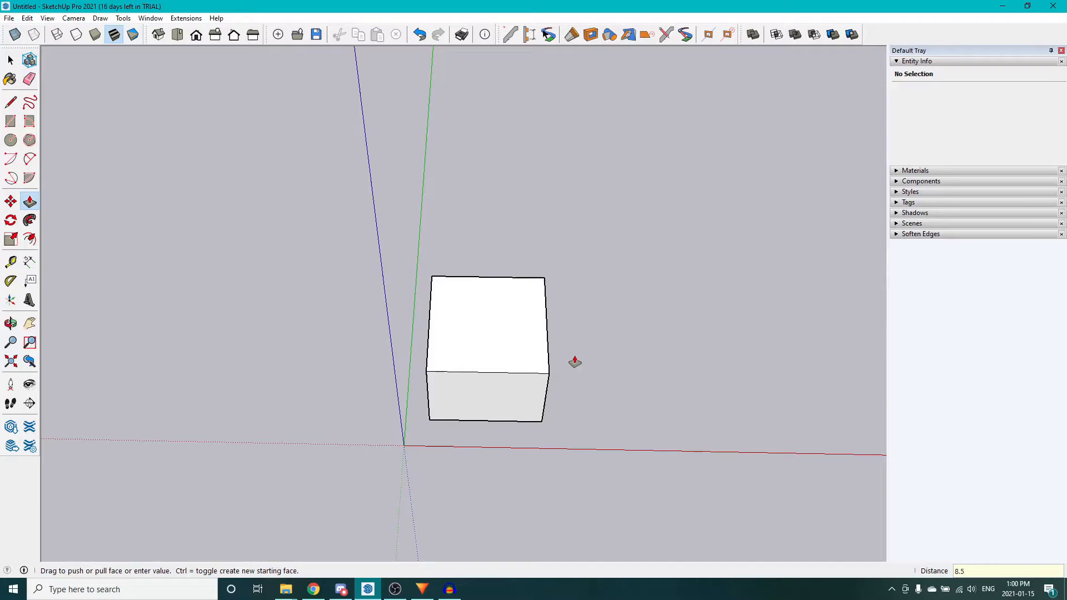
Try Push/Pull distances of 8.5 and 80.5 for the box's height and settle on a final height of 10'
{"action": "key", "text": "Return"}
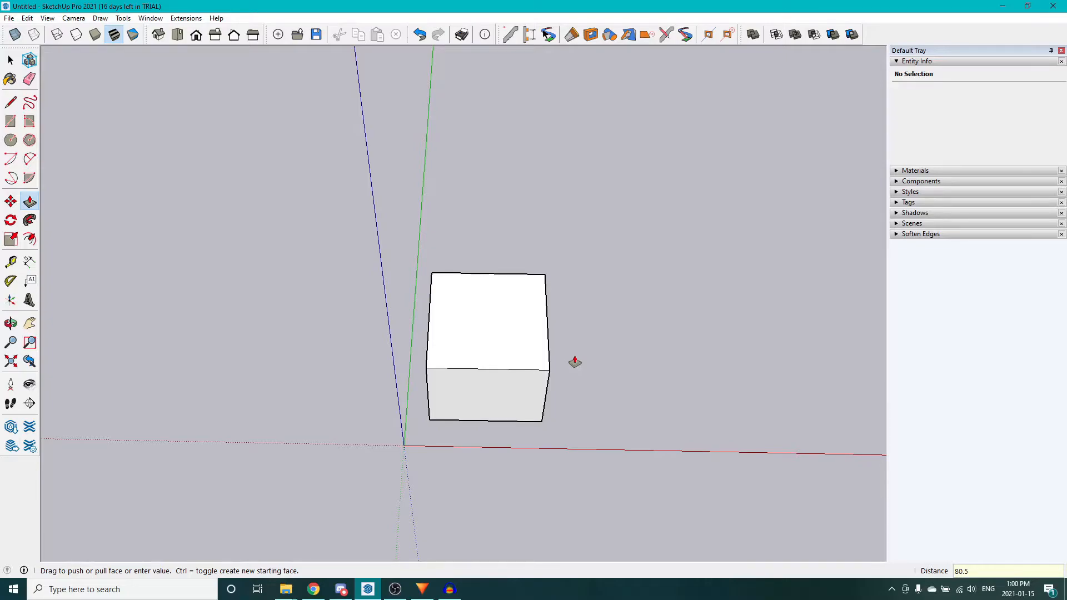
{"action": "type", "text": "80.5"}
{"action": "key", "text": "Return"}
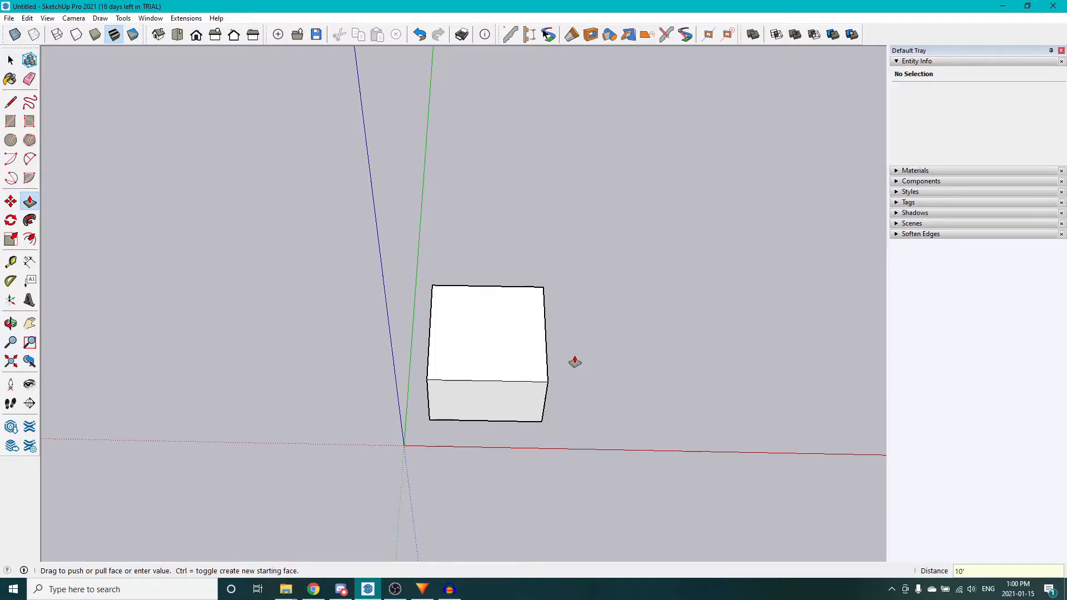
{"action": "type", "text": "10'"}
{"action": "key", "text": "Return"}
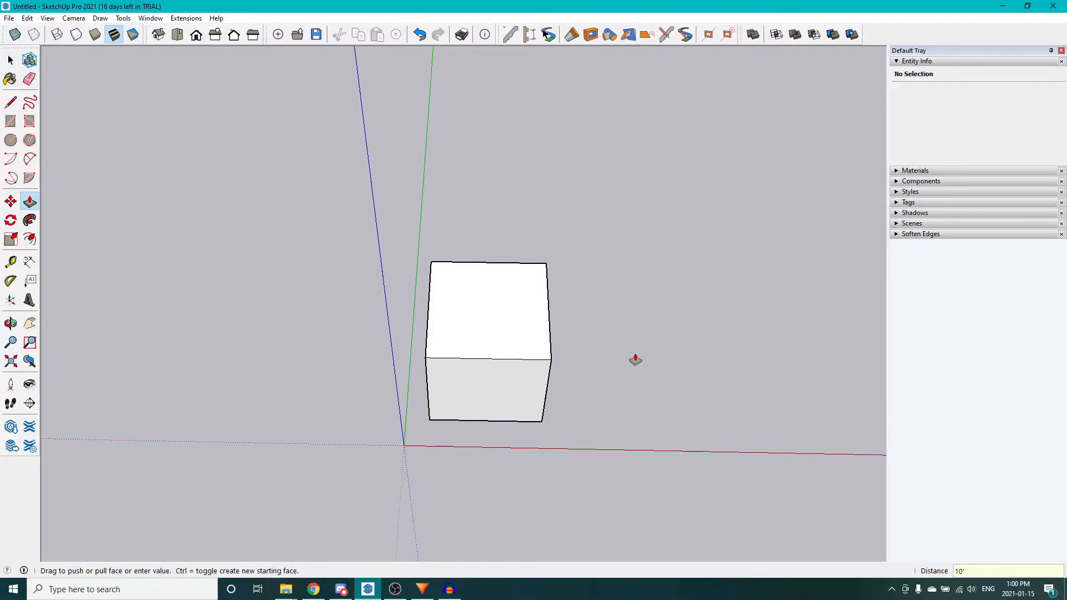
{"action": "key", "text": "space"}
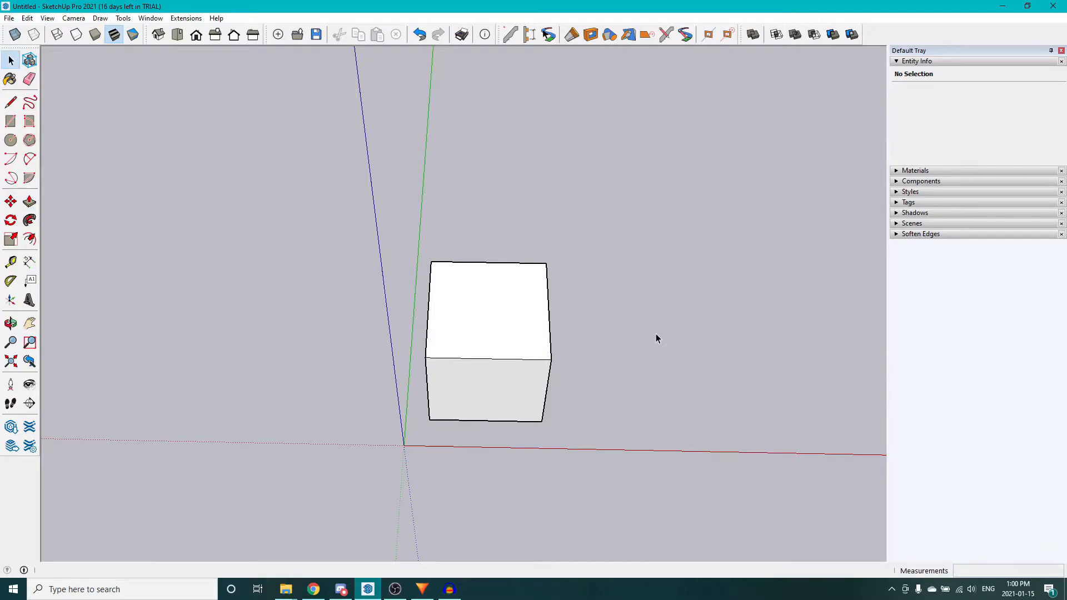
Select the box's top face together with its edges and move it freely off its position to deform the box
{"action": "middle_click_drag", "start_coordinate": [656, 332], "coordinate": [648, 322]}
{"action": "middle_click_drag", "start_coordinate": [742, 379], "coordinate": [597, 241]}
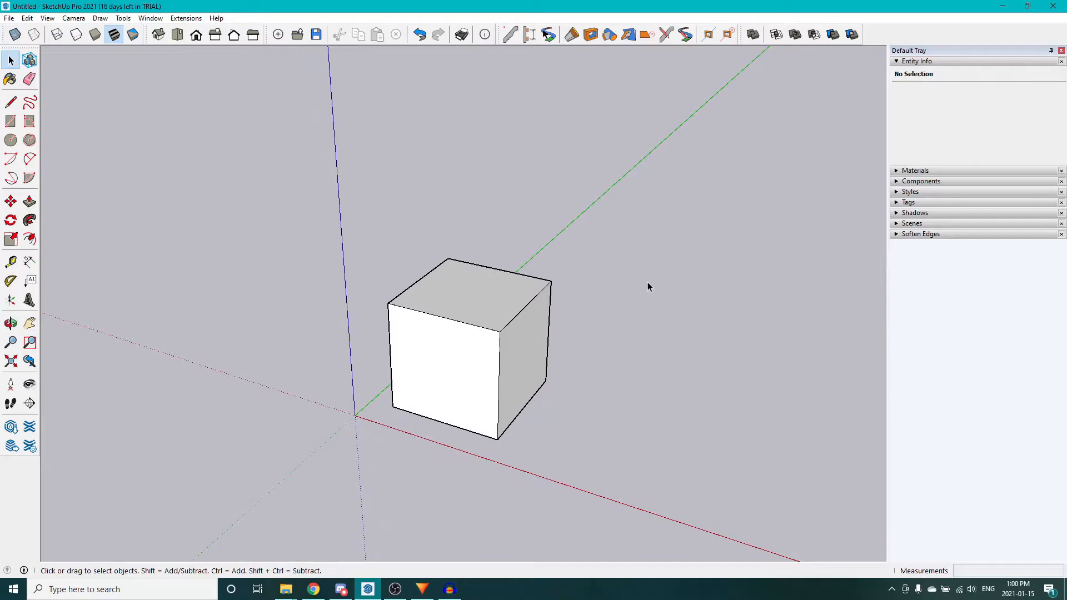
{"action": "middle_click_drag", "start_coordinate": [638, 333], "coordinate": [722, 395]}
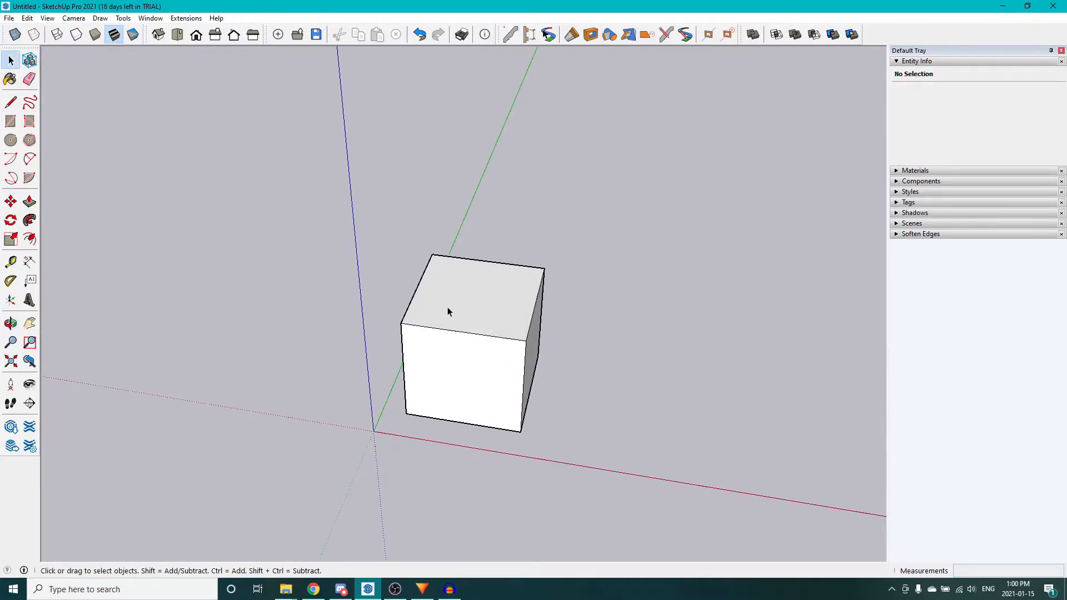
{"action": "double_click", "coordinate": [448, 307]}
{"action": "middle_click_drag", "start_coordinate": [736, 309], "coordinate": [361, 428]}
{"action": "middle_click_drag", "start_coordinate": [835, 498], "coordinate": [778, 376]}
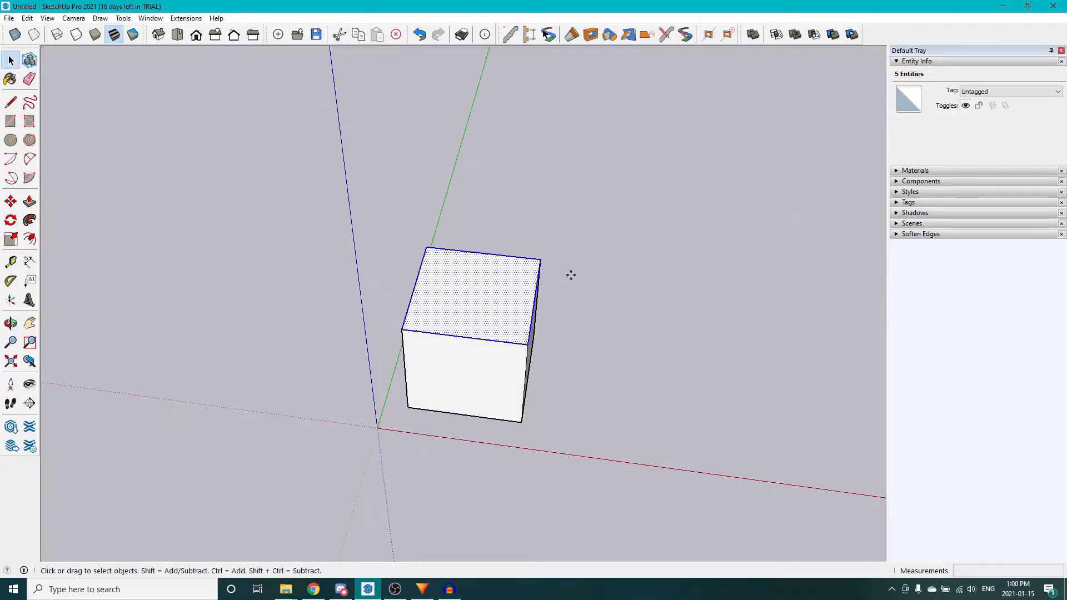
{"action": "key", "text": "m"}
{"action": "left_click", "coordinate": [516, 312]}
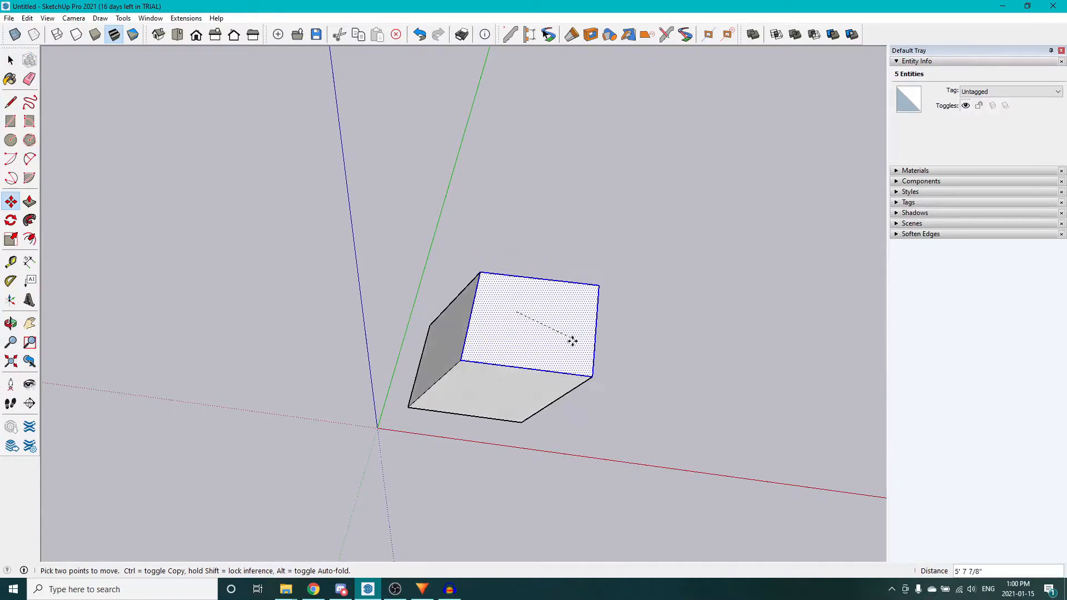
{"action": "middle_click_drag", "start_coordinate": [665, 328], "coordinate": [738, 269]}
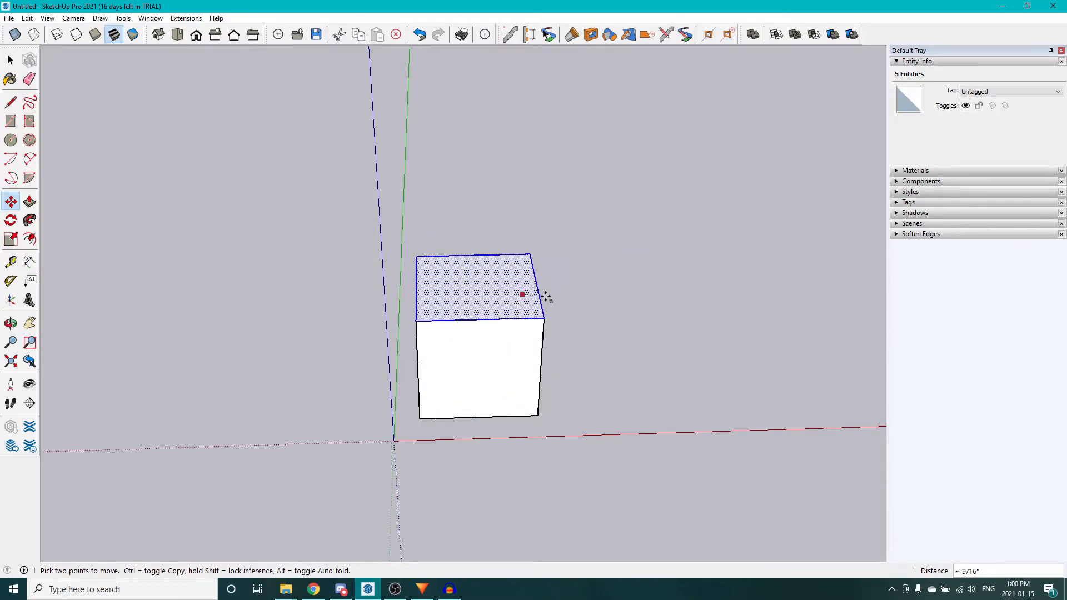
{"action": "middle_click_drag", "start_coordinate": [548, 240], "coordinate": [519, 208]}
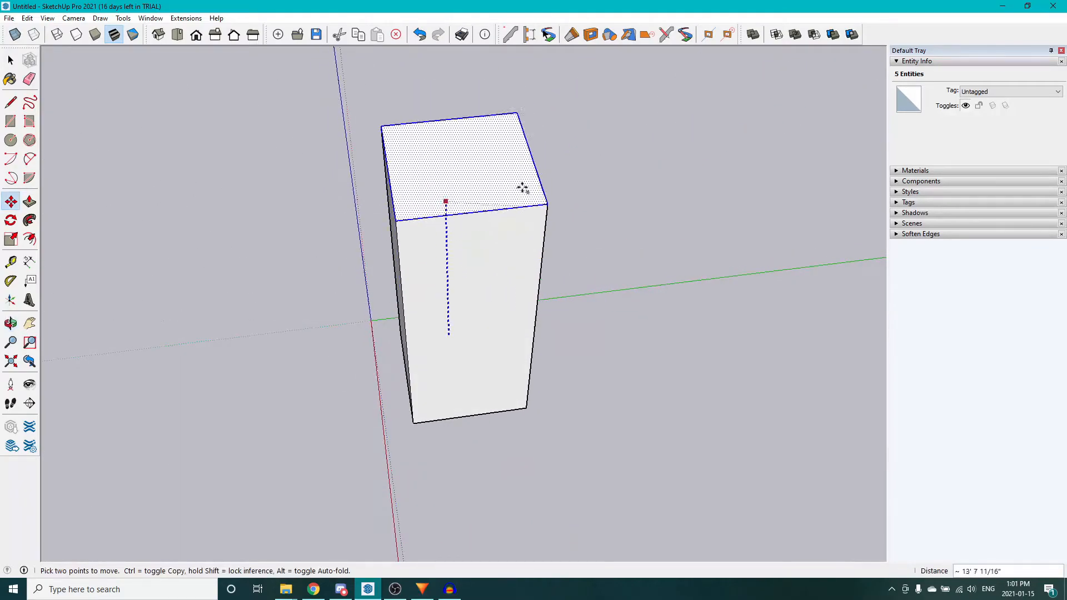
{"action": "middle_click_drag", "start_coordinate": [448, 245], "coordinate": [574, 264]}
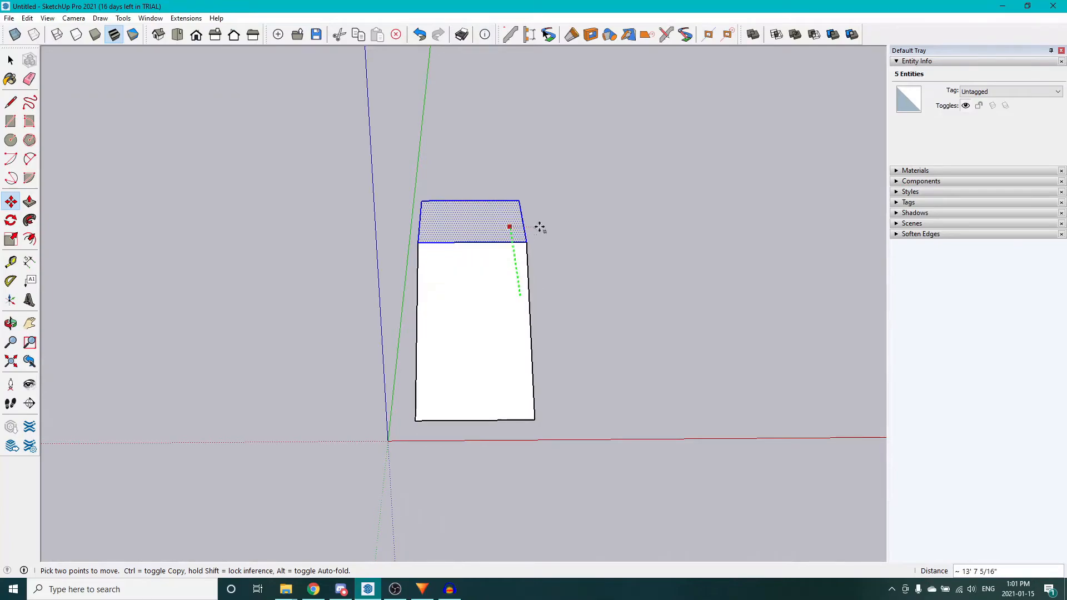
{"action": "left_click", "coordinate": [614, 223]}
Undo the move of the top face and clear the selection
{"action": "key", "text": "ctrl+z"}
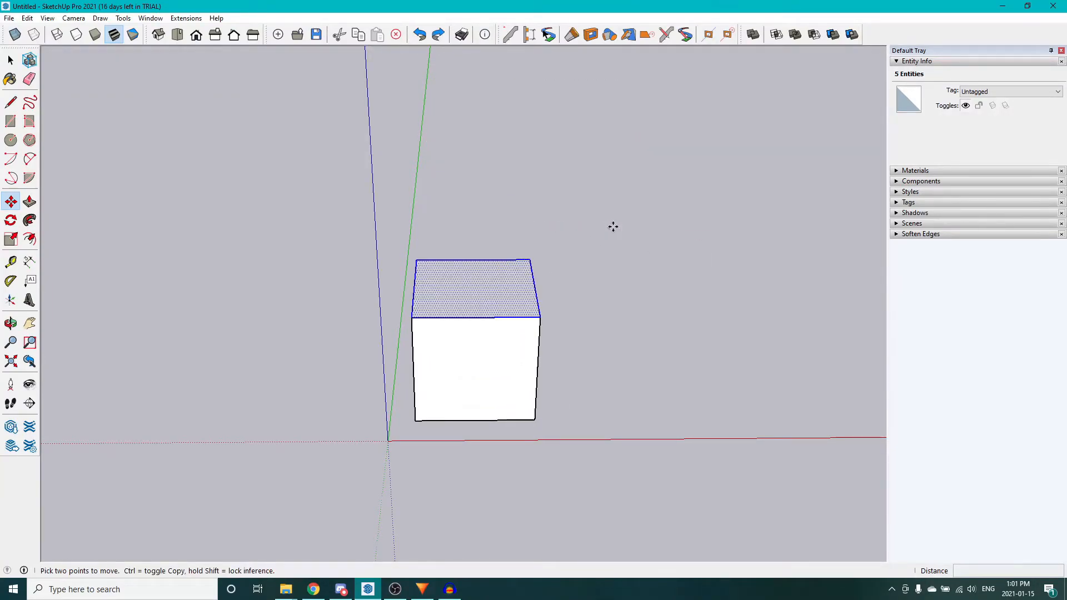
{"action": "left_click", "coordinate": [635, 317]}
{"action": "key", "text": "Escape"}
{"action": "key", "text": "space"}
{"action": "left_click", "coordinate": [608, 331]}
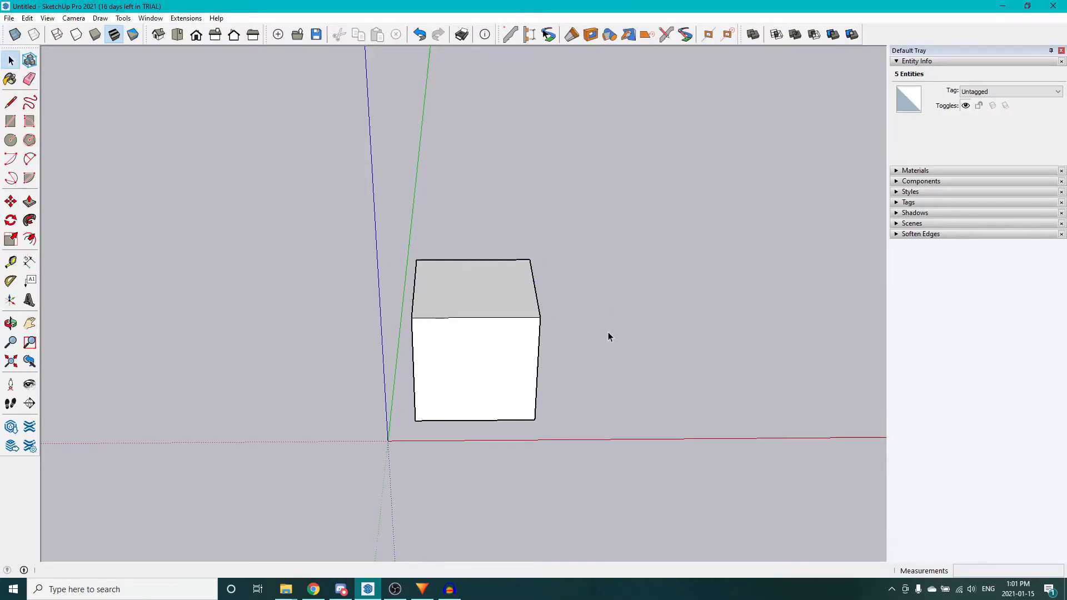
Select the entire box with all connected faces and edges, move it about 10 1/4" along the red axis, and deselect it
{"action": "middle_click_drag", "start_coordinate": [779, 365], "coordinate": [712, 439]}
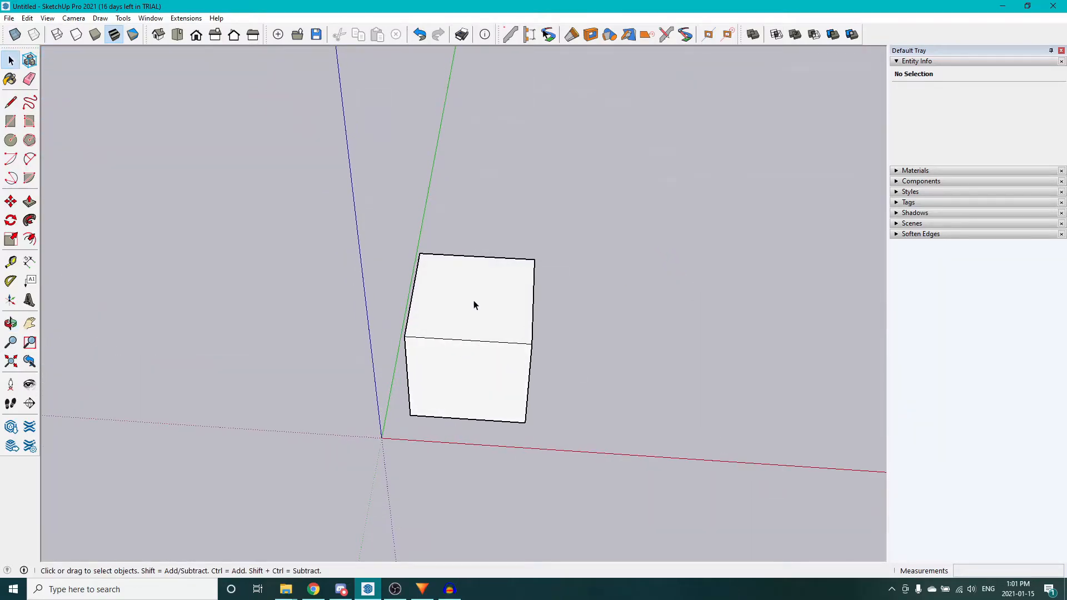
{"action": "triple_click", "coordinate": [474, 305]}
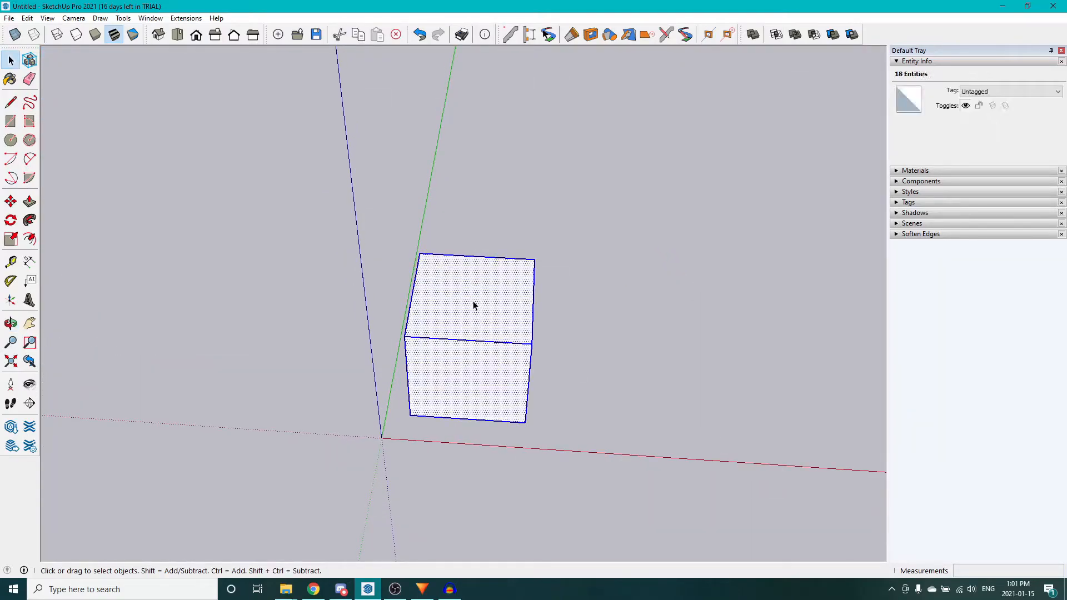
{"action": "middle_click_drag", "start_coordinate": [621, 308], "coordinate": [605, 397]}
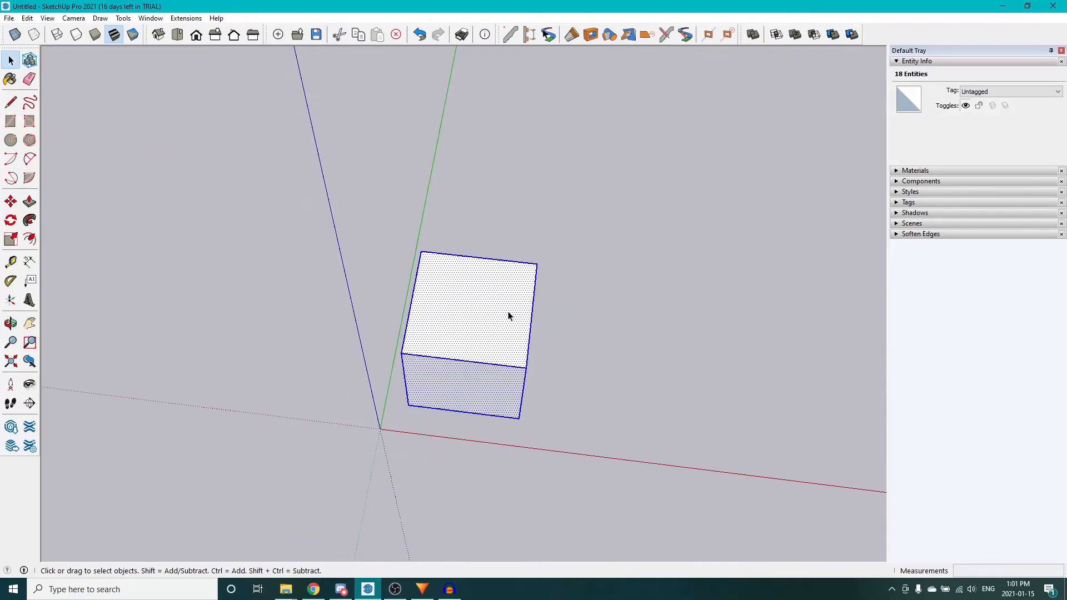
{"action": "middle_click_drag", "start_coordinate": [489, 346], "coordinate": [502, 179]}
{"action": "middle_click_drag", "start_coordinate": [664, 393], "coordinate": [834, 460]}
{"action": "key", "text": "m"}
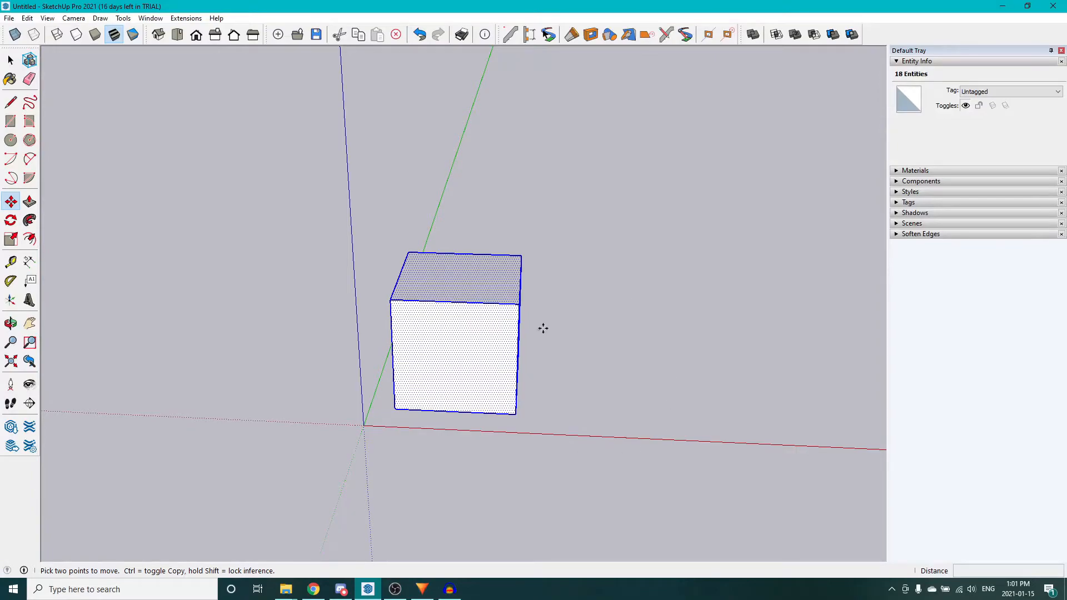
{"action": "left_click", "coordinate": [720, 382]}
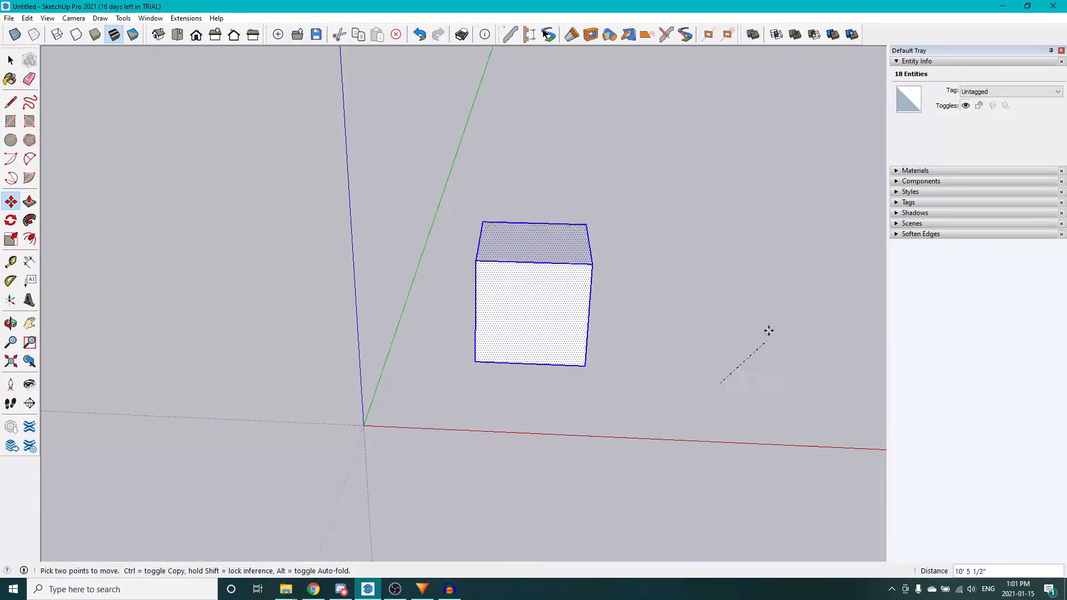
{"action": "left_click", "coordinate": [730, 381]}
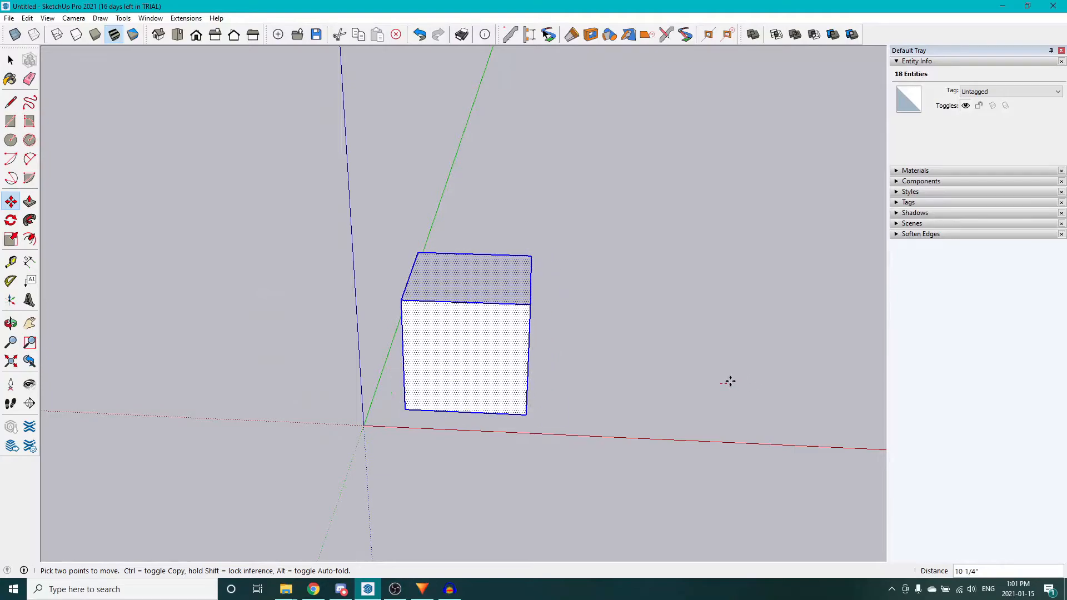
{"action": "key", "text": "space"}
{"action": "left_click", "coordinate": [635, 315]}
Draw a line across the box's top face from the midpoint of its far edge to the midpoint of its near edge
{"action": "middle_click_drag", "start_coordinate": [635, 315], "coordinate": [635, 436]}
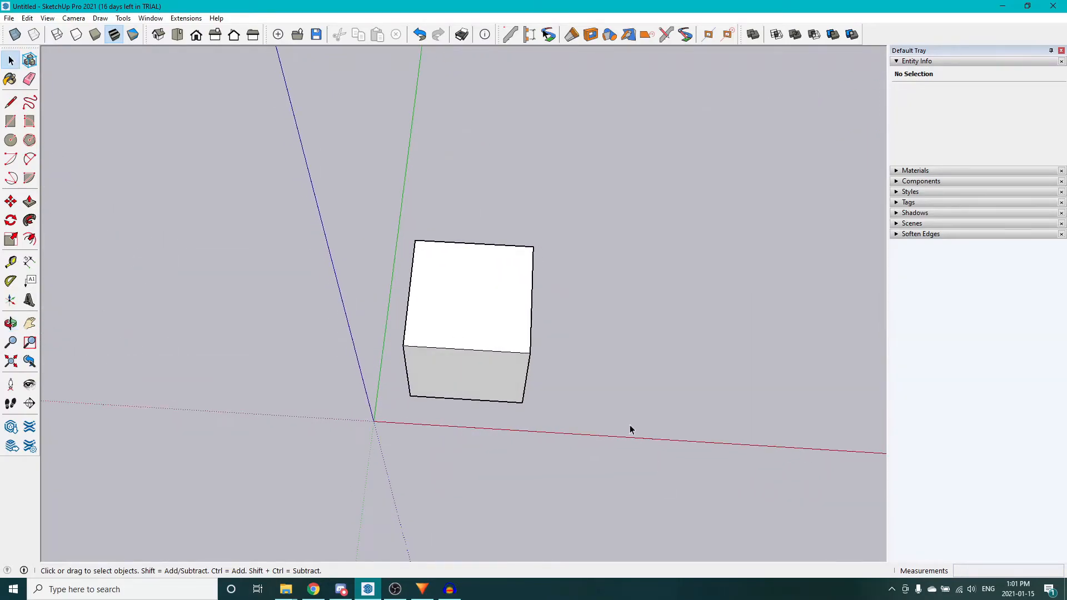
{"action": "scroll", "coordinate": [615, 359], "scroll_direction": "up", "scroll_amount": 4}
{"action": "middle_click_drag", "start_coordinate": [555, 309], "coordinate": [650, 401], "text": "shift"}
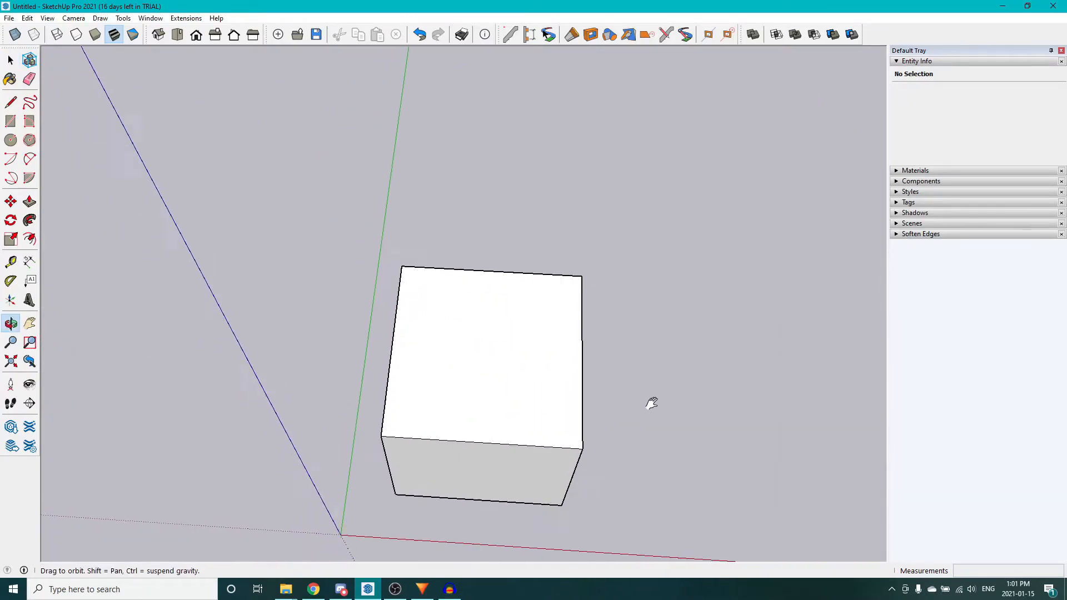
{"action": "middle_click_drag", "start_coordinate": [674, 329], "coordinate": [654, 377]}
{"action": "middle_click_drag", "start_coordinate": [452, 328], "coordinate": [499, 239]}
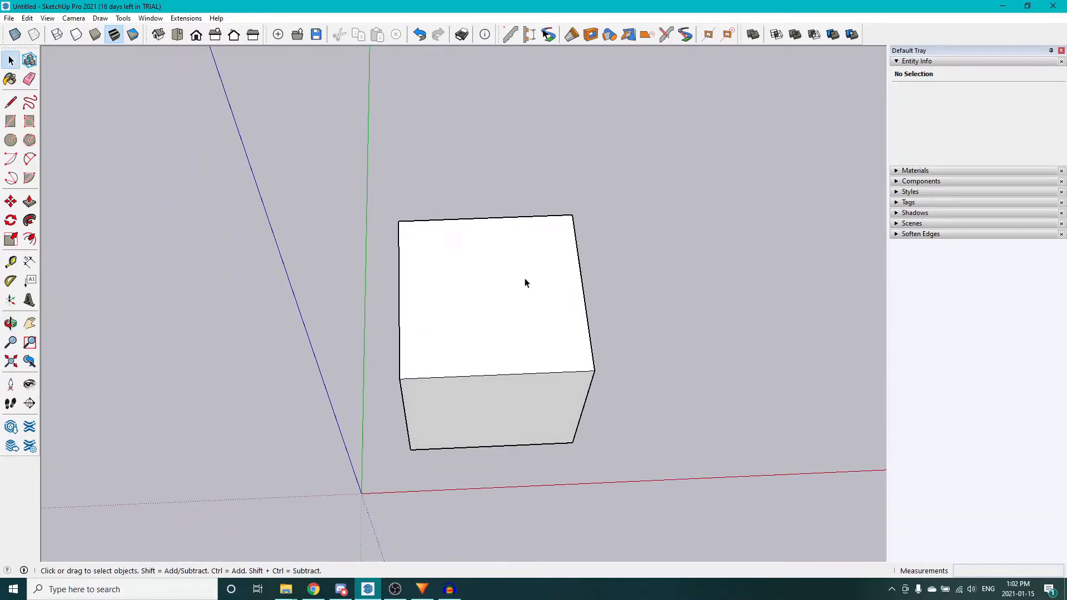
{"action": "middle_click_drag", "start_coordinate": [472, 301], "coordinate": [457, 437]}
{"action": "middle_click_drag", "start_coordinate": [538, 312], "coordinate": [534, 330]}
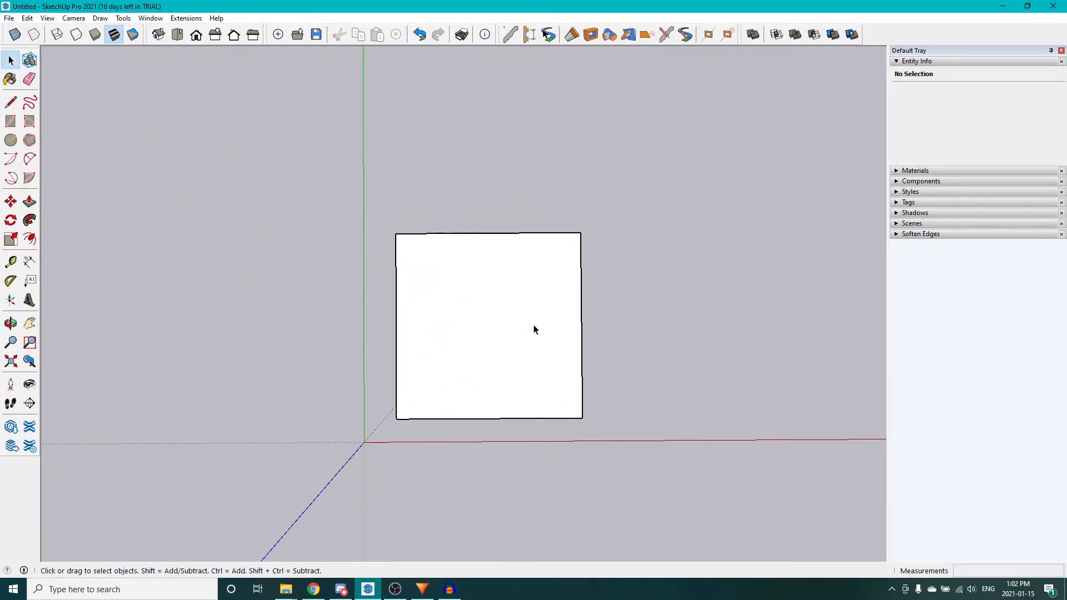
{"action": "key", "text": "l"}
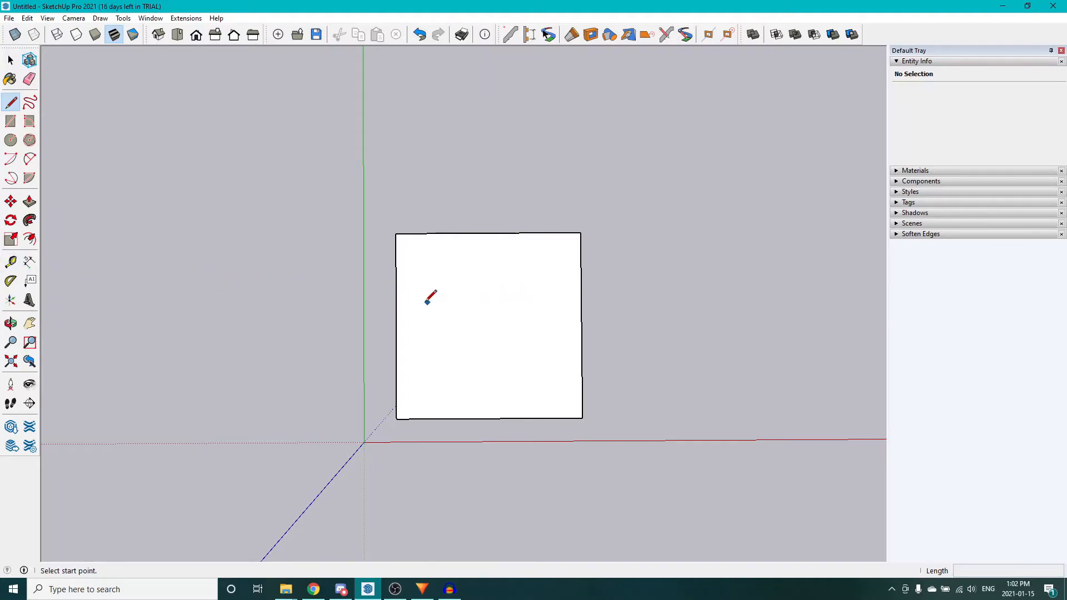
{"action": "left_click", "coordinate": [488, 232]}
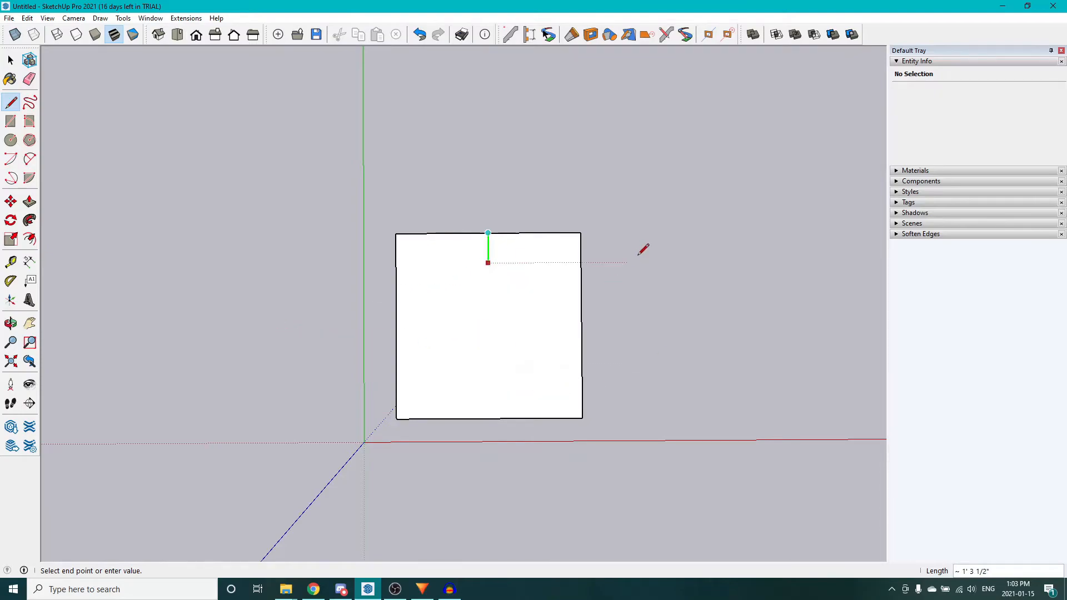
{"action": "left_click", "coordinate": [489, 418]}
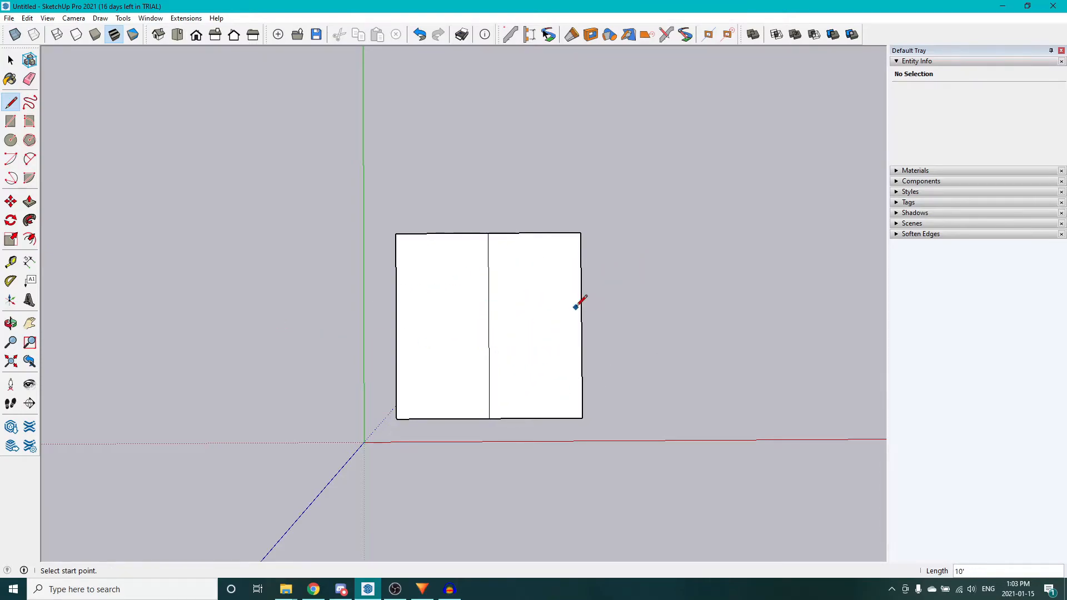
Select each half of the divided top face in turn to check that the line splits it into separate faces
{"action": "middle_click_drag", "start_coordinate": [668, 368], "coordinate": [621, 162]}
{"action": "middle_click_drag", "start_coordinate": [753, 327], "coordinate": [741, 384]}
{"action": "key", "text": "space"}
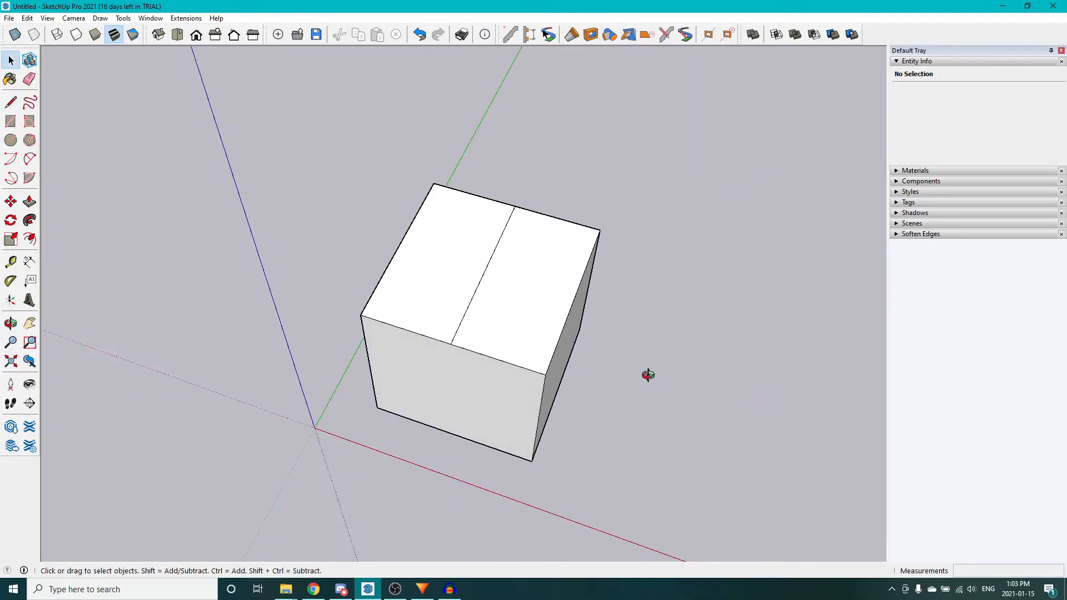
{"action": "middle_click_drag", "start_coordinate": [651, 380], "coordinate": [708, 441]}
{"action": "left_click", "coordinate": [533, 333]}
{"action": "left_click", "coordinate": [462, 317]}
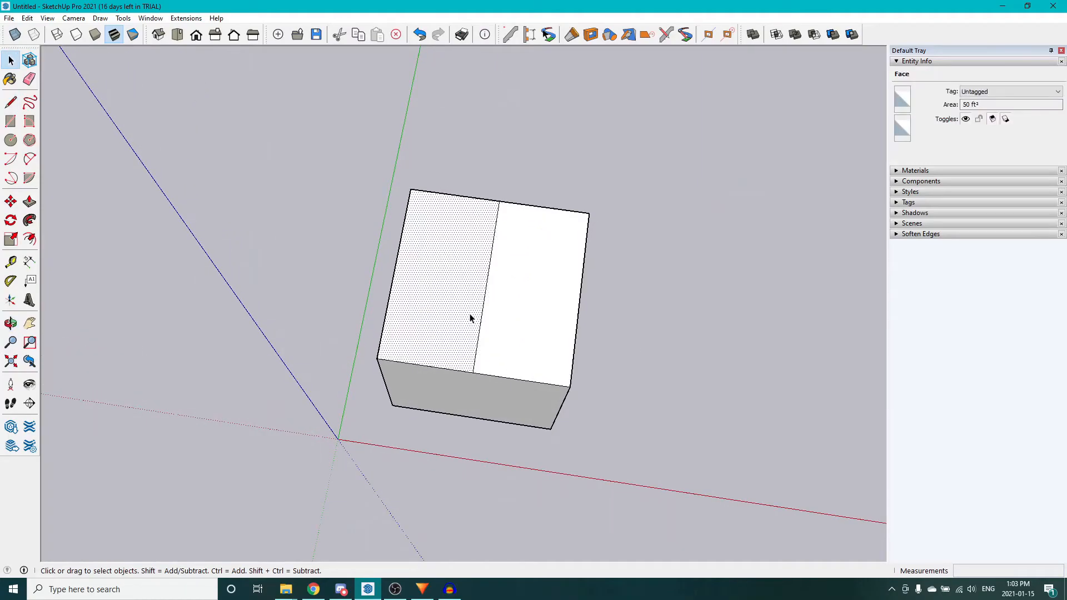
{"action": "left_click", "coordinate": [513, 320]}
{"action": "left_click", "coordinate": [461, 323]}
{"action": "left_click", "coordinate": [522, 334]}
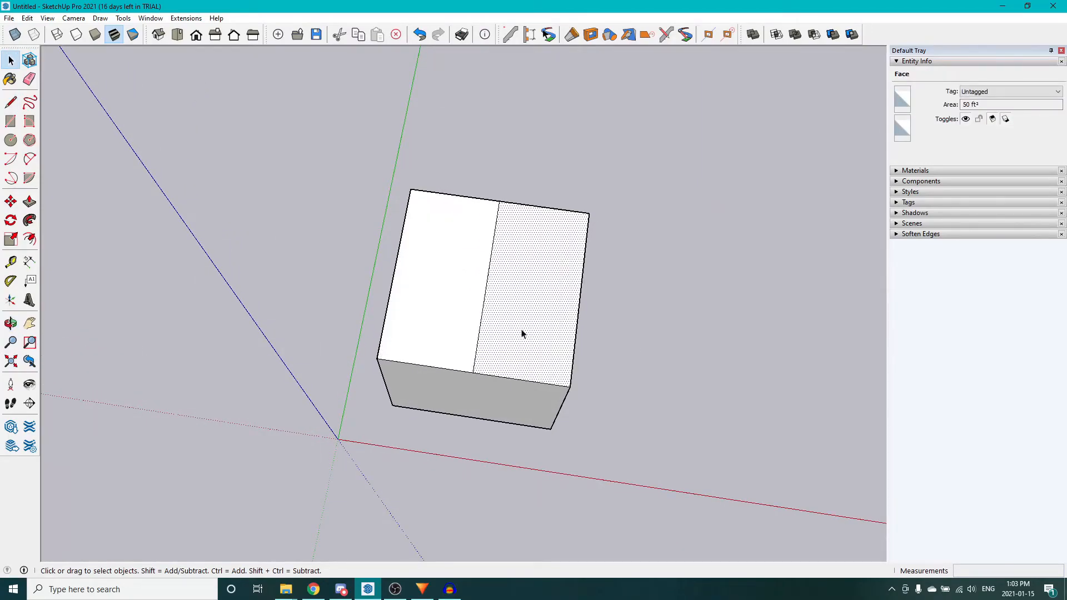
Push the half of the top face farther from the green axis down 5' to form a step in the box
{"action": "middle_click_drag", "start_coordinate": [637, 333], "coordinate": [370, 204]}
{"action": "double_click", "coordinate": [552, 261]}
{"action": "key", "text": "p"}
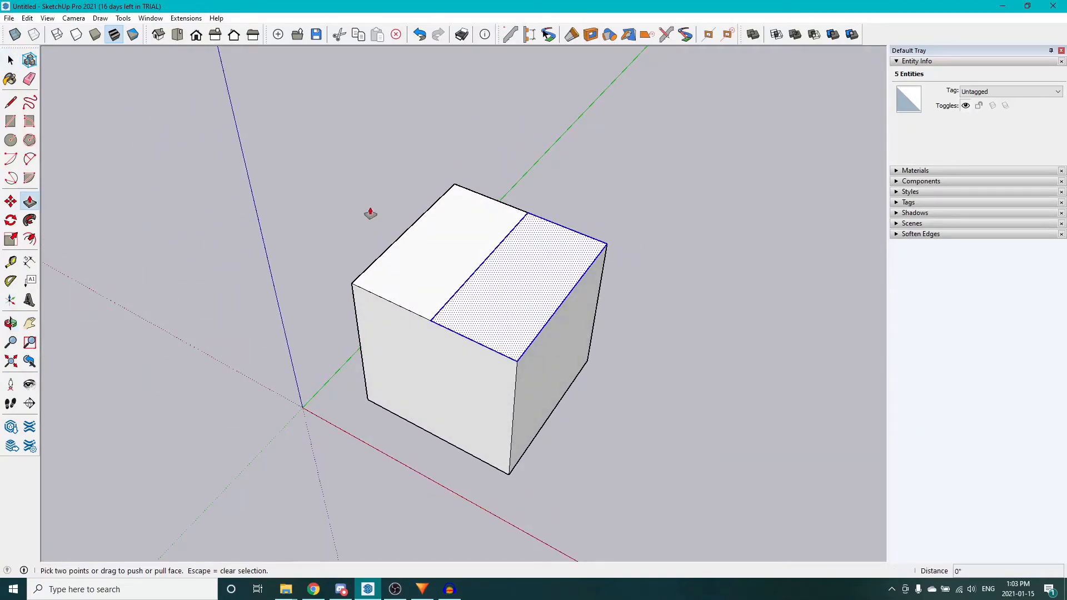
{"action": "left_click_drag", "start_coordinate": [528, 288], "coordinate": [506, 347]}
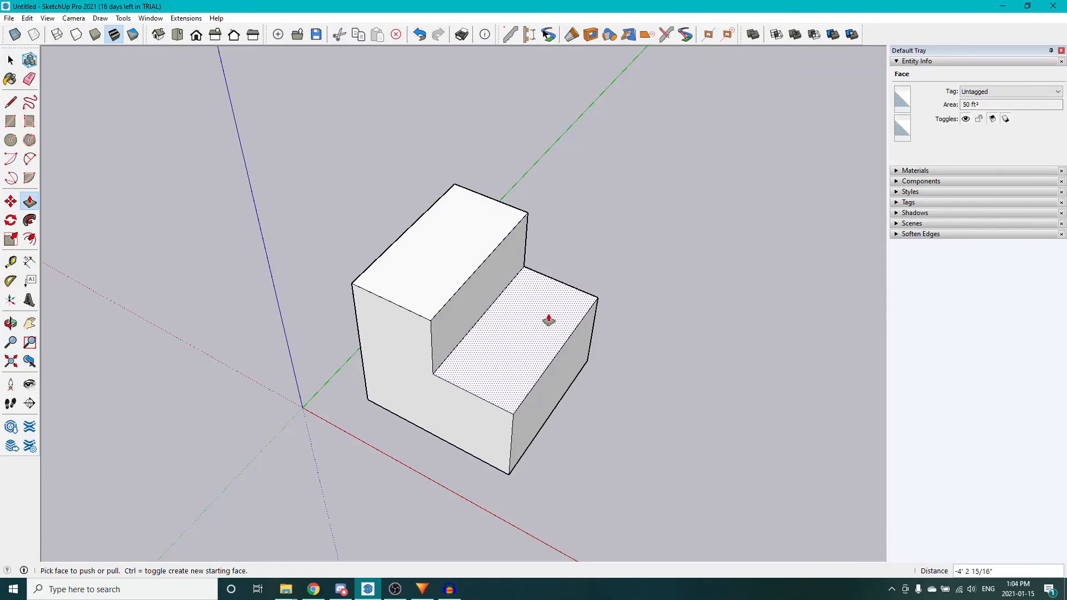
{"action": "type", "text": "5'"}
{"action": "key", "text": "Return"}
Push the L-shaped face of the stepped box nearest the red axis inward 5' along the green axis
{"action": "middle_click_drag", "start_coordinate": [738, 421], "coordinate": [800, 152]}
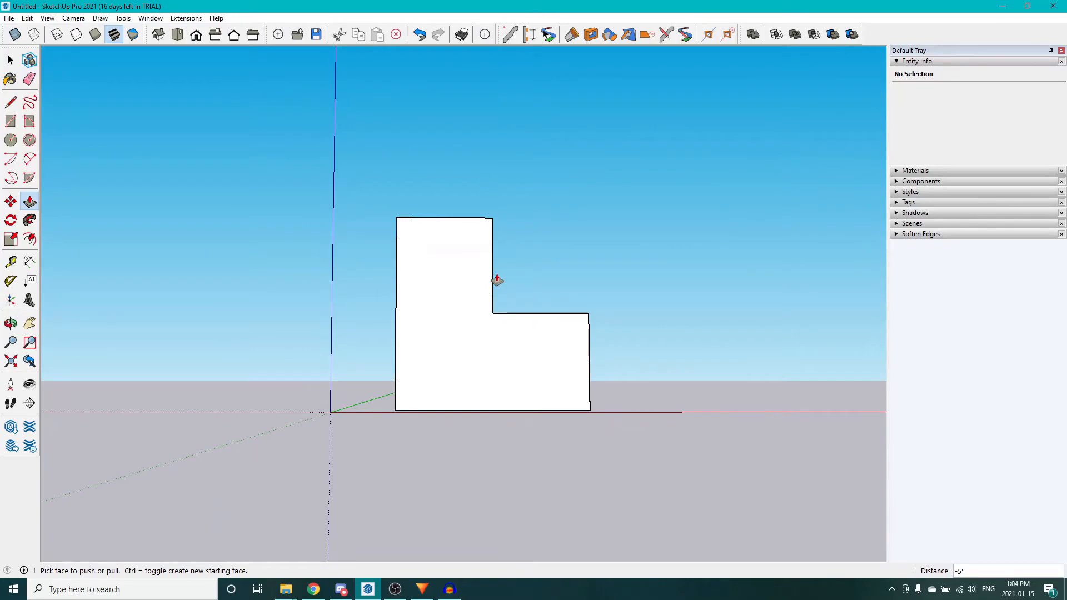
{"action": "middle_click_drag", "start_coordinate": [674, 339], "coordinate": [489, 465]}
{"action": "middle_click_drag", "start_coordinate": [658, 388], "coordinate": [640, 476]}
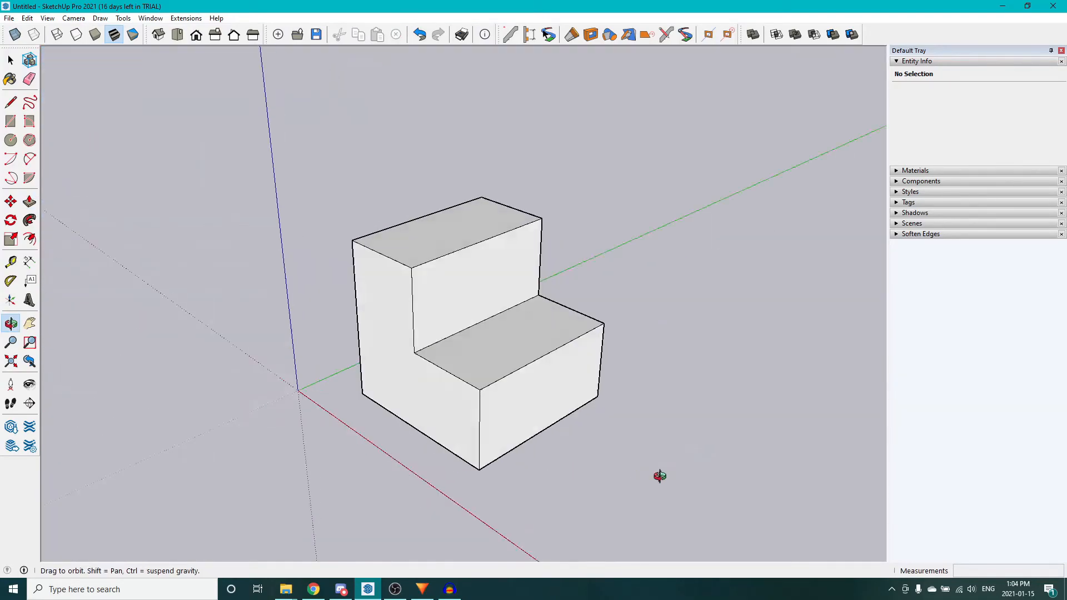
{"action": "left_click_drag", "start_coordinate": [641, 476], "coordinate": [796, 338]}
{"action": "key", "text": "p"}
{"action": "left_click", "coordinate": [428, 383]}
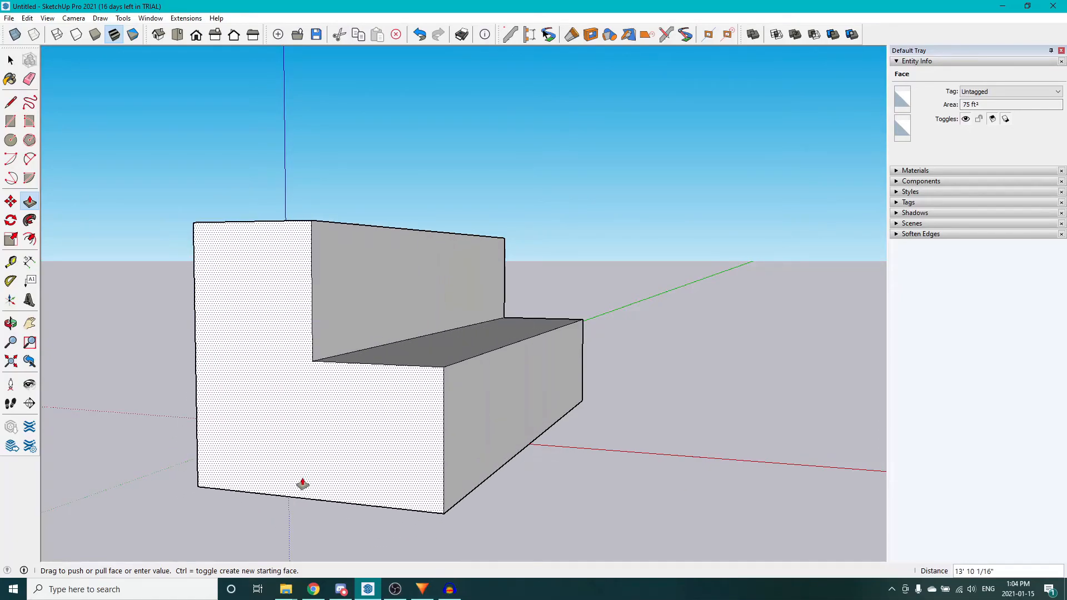
{"action": "left_click", "coordinate": [458, 434]}
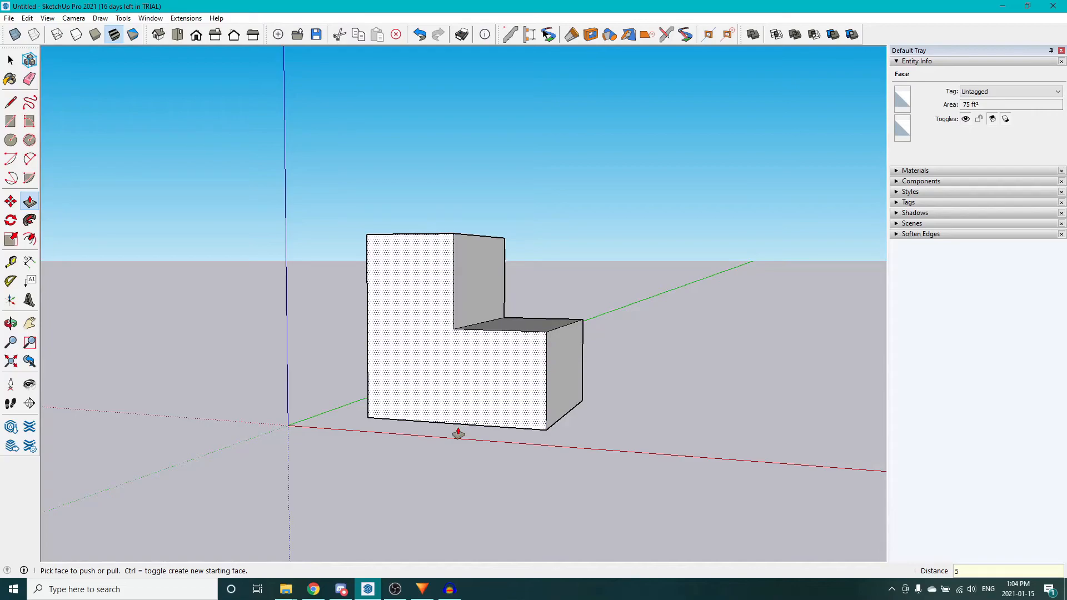
Pull the end face of the lower step outward about 12' 7" along the red axis to lengthen it
{"action": "middle_click_drag", "start_coordinate": [681, 352], "coordinate": [303, 326]}
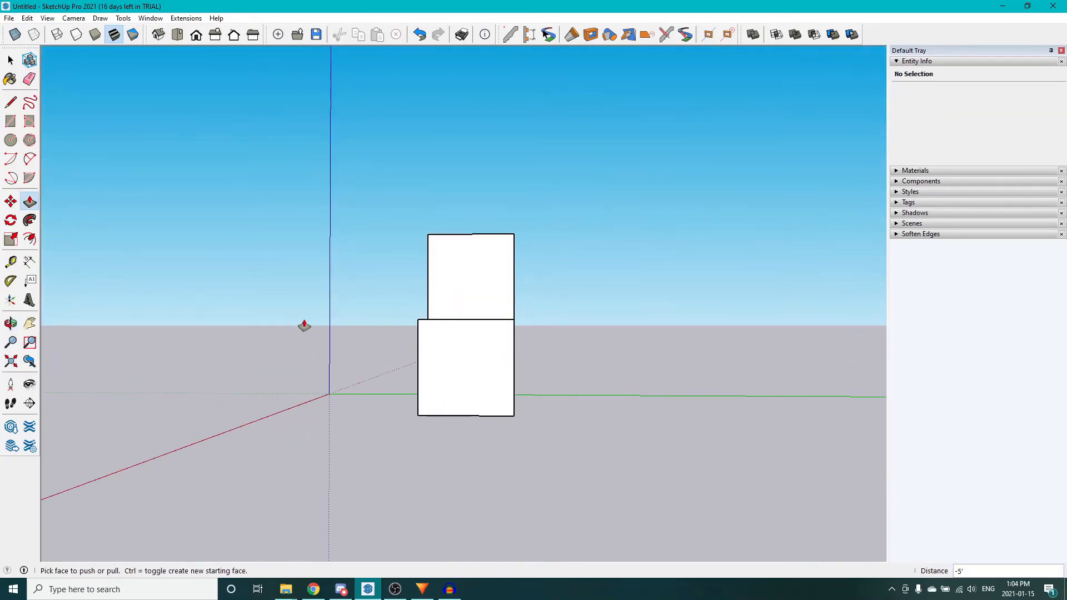
{"action": "left_click", "coordinate": [474, 380]}
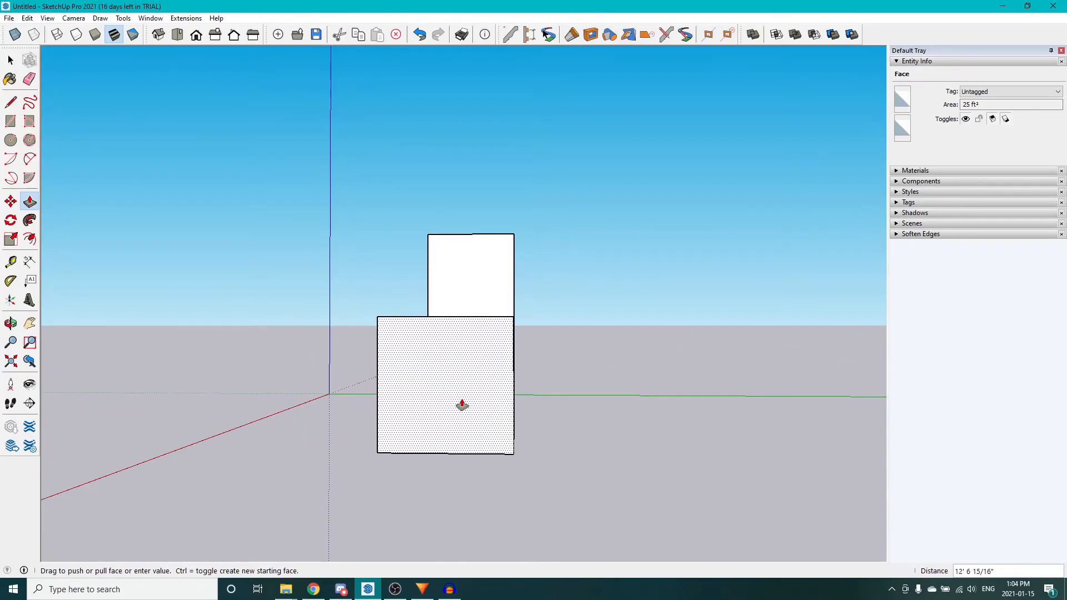
{"action": "left_click", "coordinate": [461, 405]}
Examine the extended L-shaped solid from several sides and from above to check its overall form
{"action": "middle_click_drag", "start_coordinate": [302, 460], "coordinate": [648, 515]}
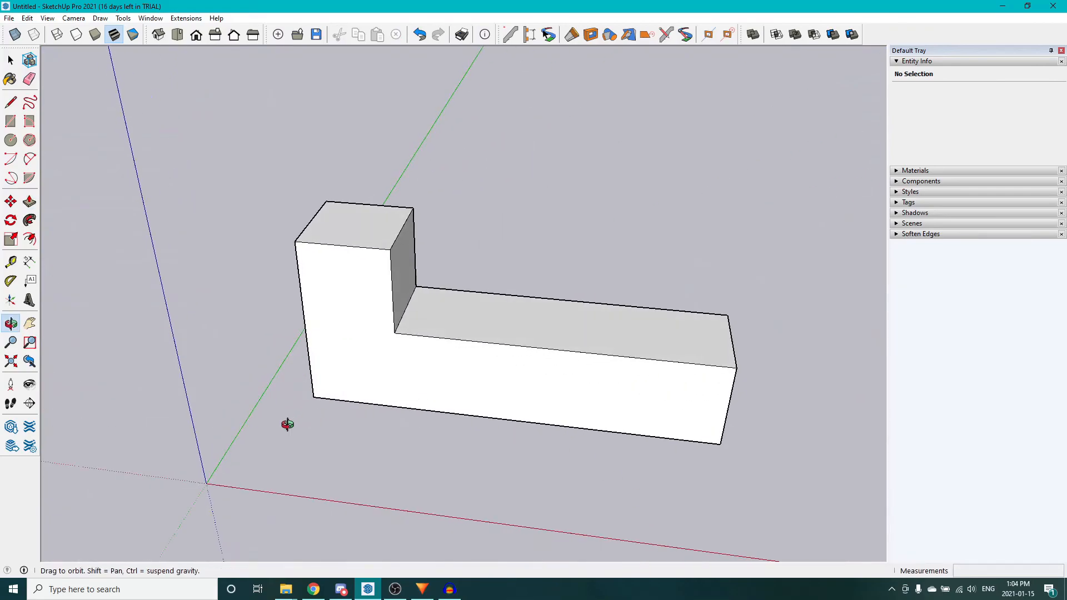
{"action": "middle_click_drag", "start_coordinate": [286, 422], "coordinate": [732, 272]}
{"action": "middle_click_drag", "start_coordinate": [495, 381], "coordinate": [329, 478]}
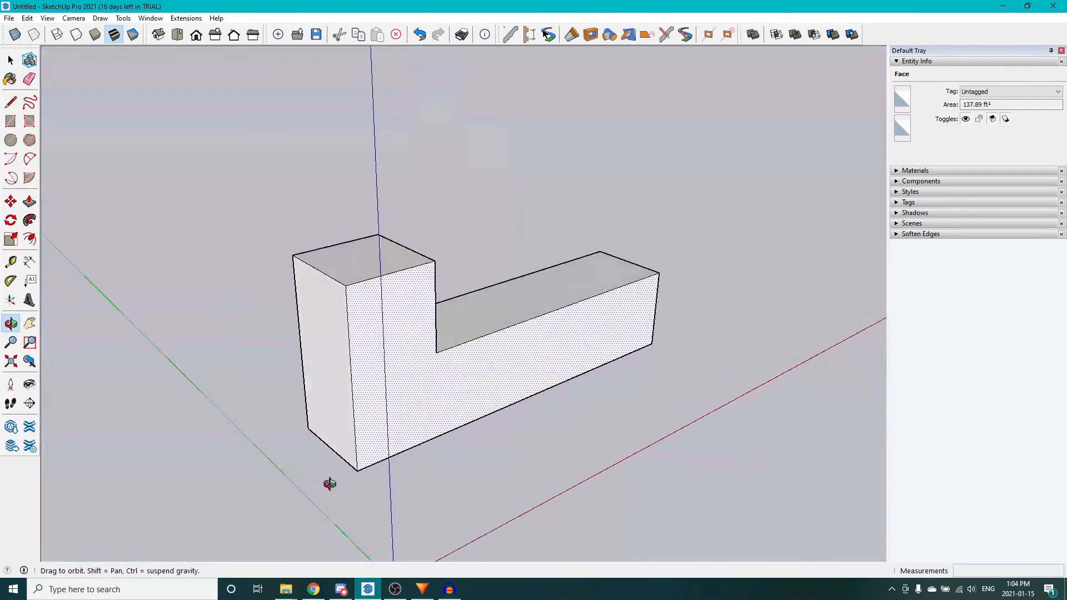
{"action": "middle_click_drag", "start_coordinate": [601, 389], "coordinate": [399, 466]}
{"action": "middle_click_drag", "start_coordinate": [715, 470], "coordinate": [697, 473]}
{"action": "middle_click_drag", "start_coordinate": [602, 446], "coordinate": [490, 477]}
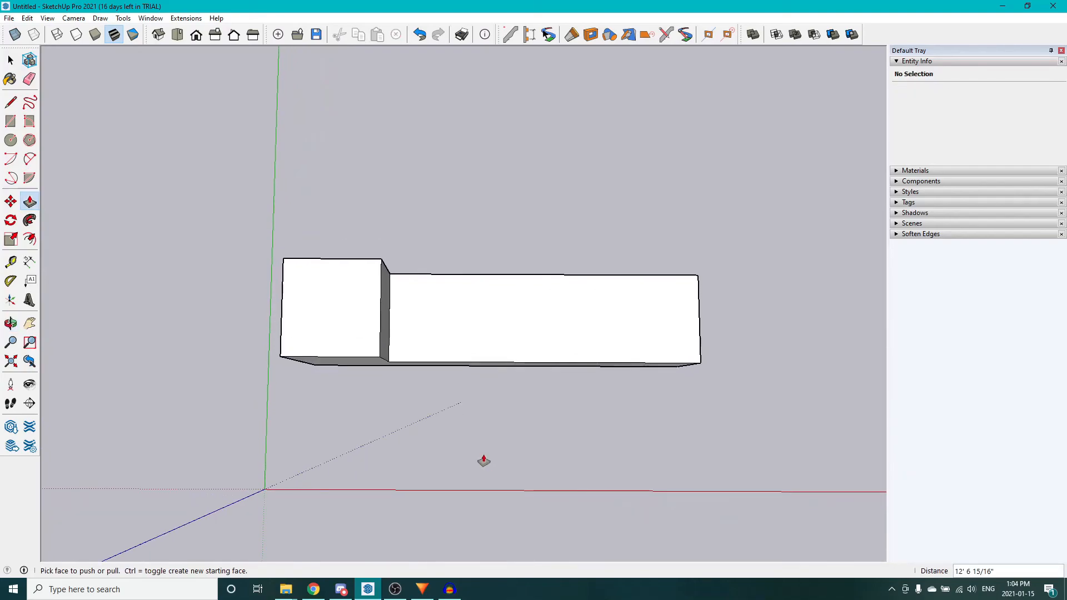
{"action": "middle_click_drag", "start_coordinate": [475, 296], "coordinate": [411, 245]}
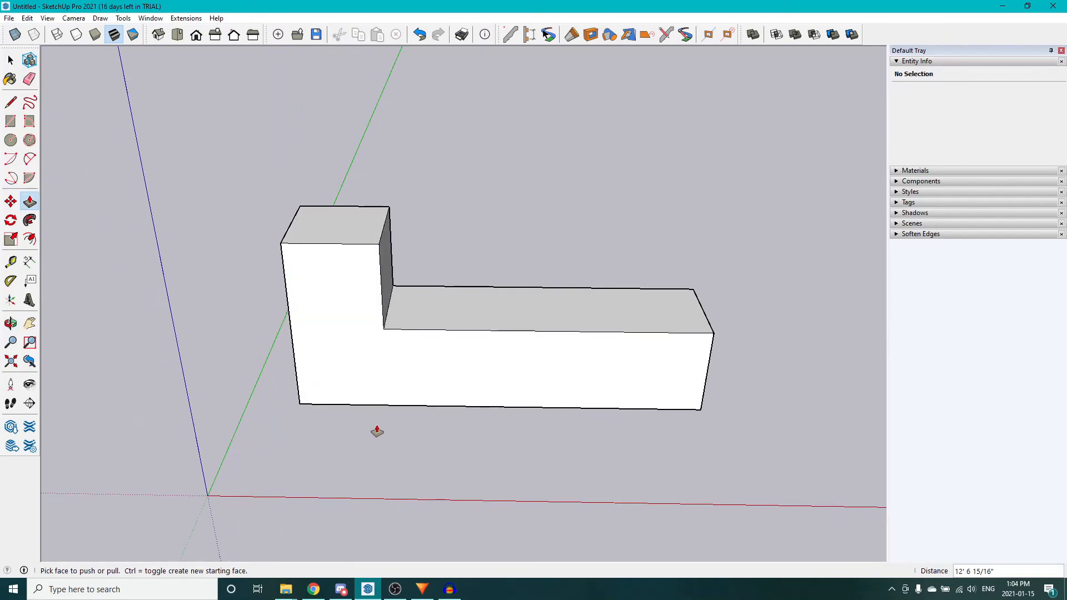
{"action": "middle_click_drag", "start_coordinate": [381, 432], "coordinate": [376, 329]}
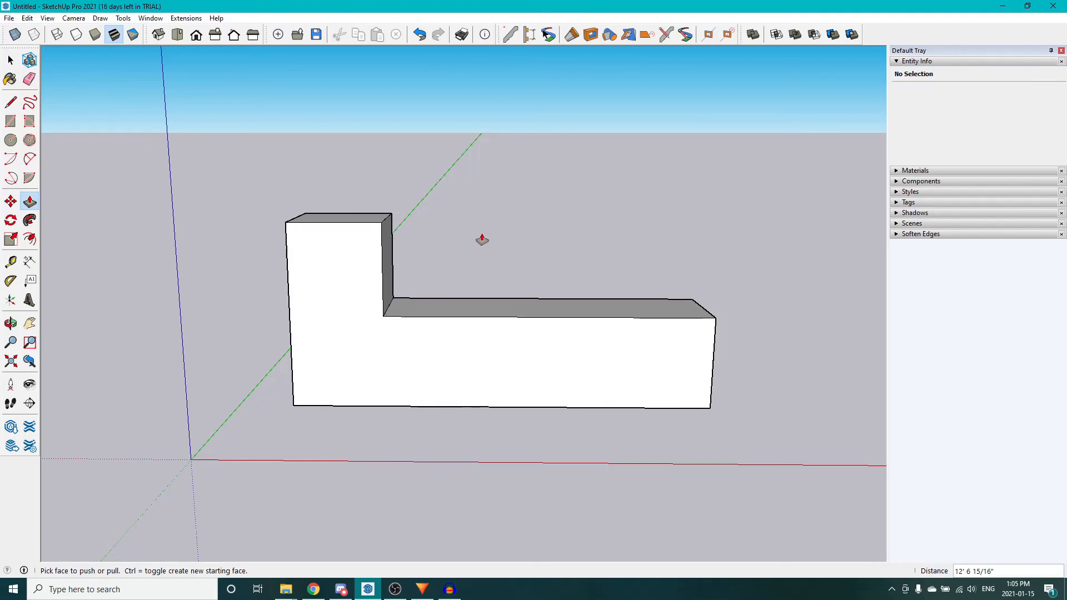
{"action": "left_click", "coordinate": [395, 589]}
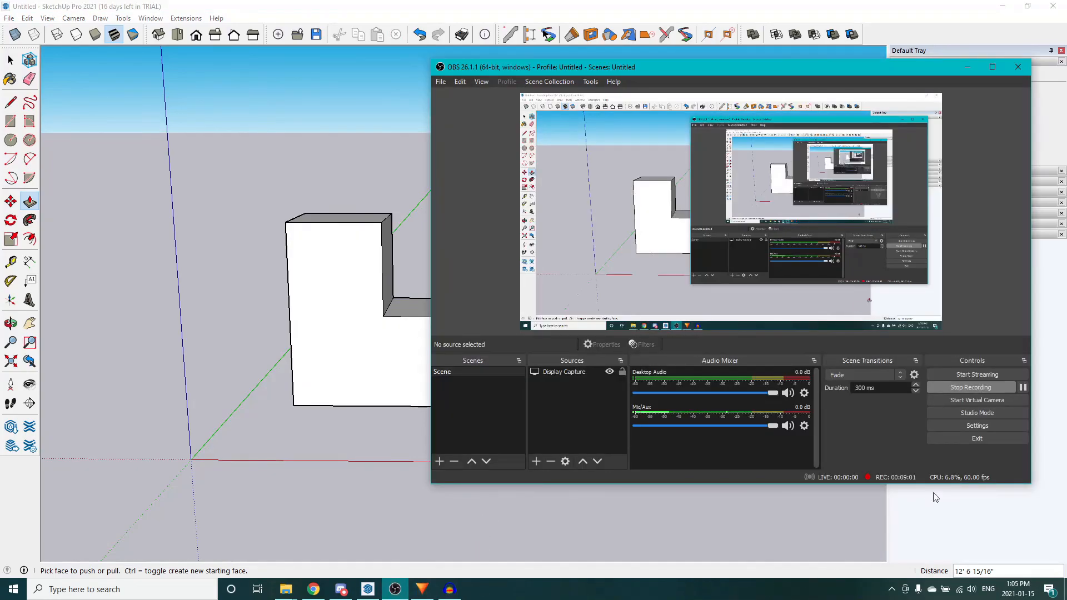